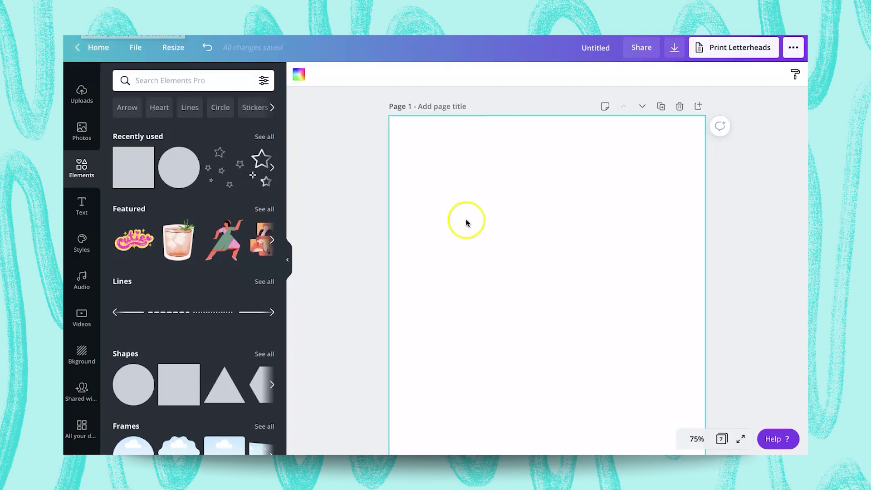
Step: Scroll down to the maths strategies checklist on page 7 and select the page background
{"action": "scroll", "coordinate": [466, 211], "scroll_direction": "down", "scroll_amount": 8}
{"action": "scroll", "coordinate": [467, 207], "scroll_direction": "down", "scroll_amount": 10}
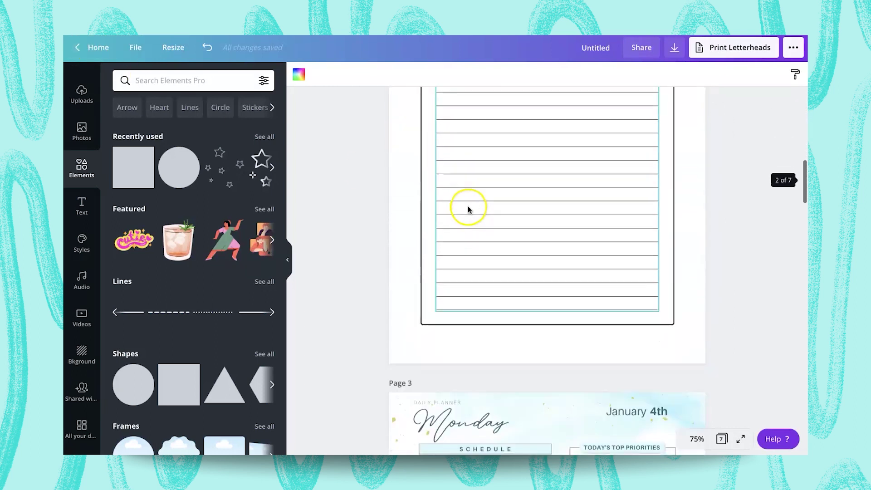
{"action": "scroll", "coordinate": [471, 199], "scroll_direction": "down", "scroll_amount": 10}
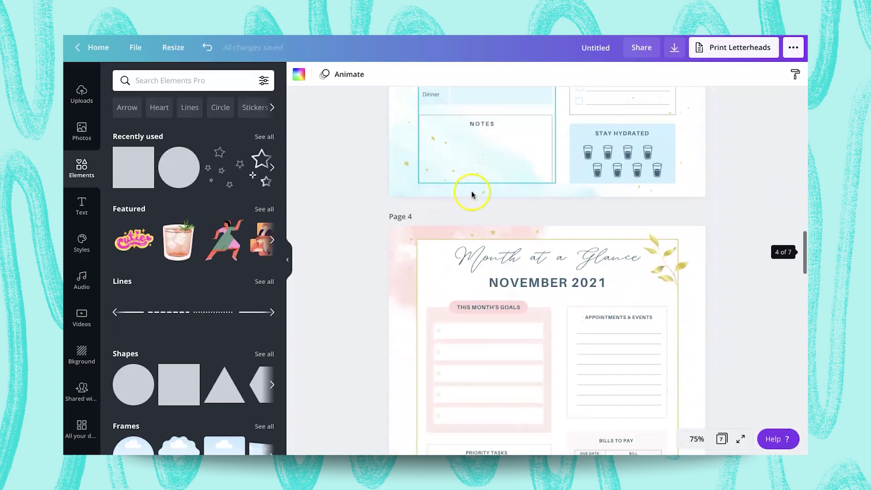
{"action": "scroll", "coordinate": [478, 165], "scroll_direction": "down", "scroll_amount": 3}
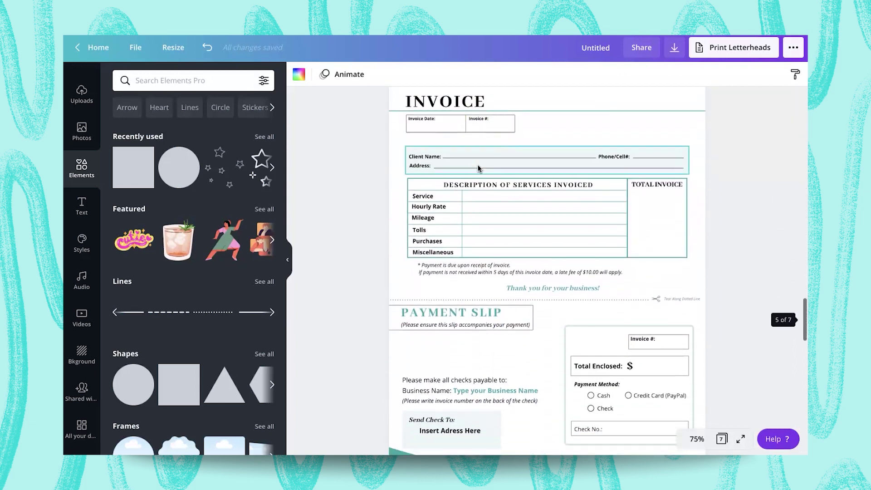
{"action": "scroll", "coordinate": [475, 184], "scroll_direction": "down", "scroll_amount": 5}
{"action": "scroll", "coordinate": [474, 184], "scroll_direction": "down", "scroll_amount": 12}
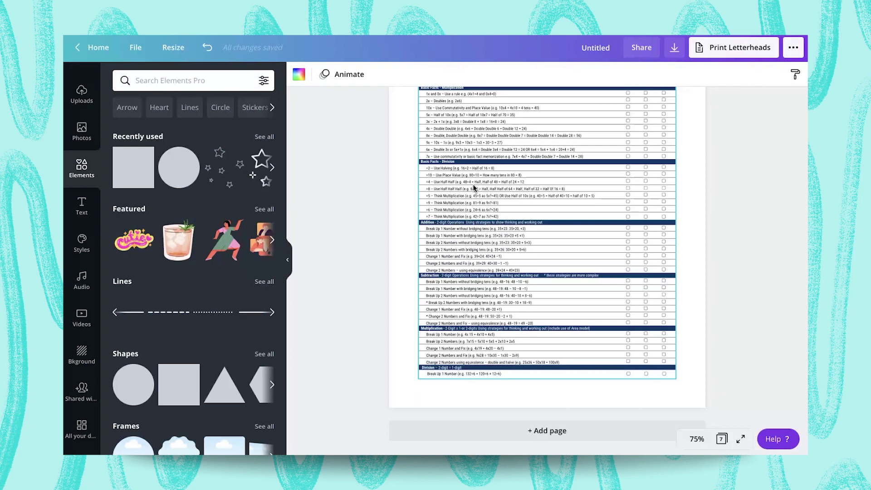
{"action": "left_click", "coordinate": [408, 218]}
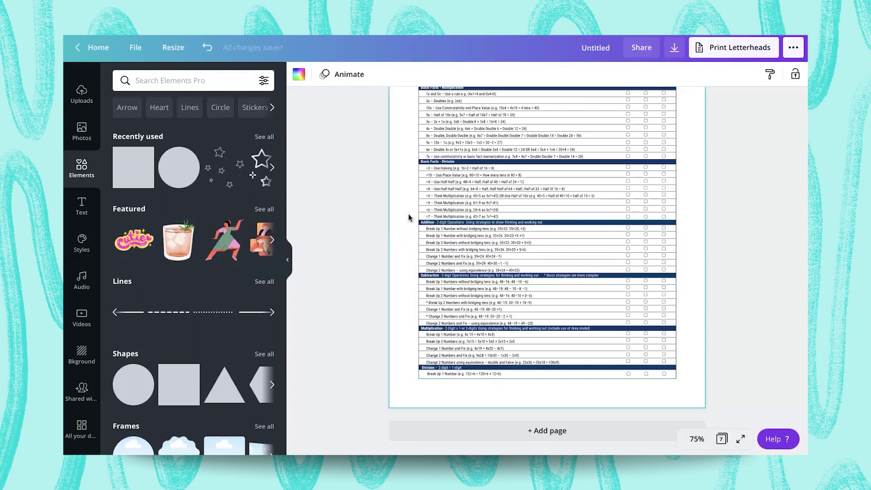
Step: Add a plain black line to blank Page 1 and move it toward the top
{"action": "scroll", "coordinate": [338, 217], "scroll_direction": "up", "scroll_amount": 20}
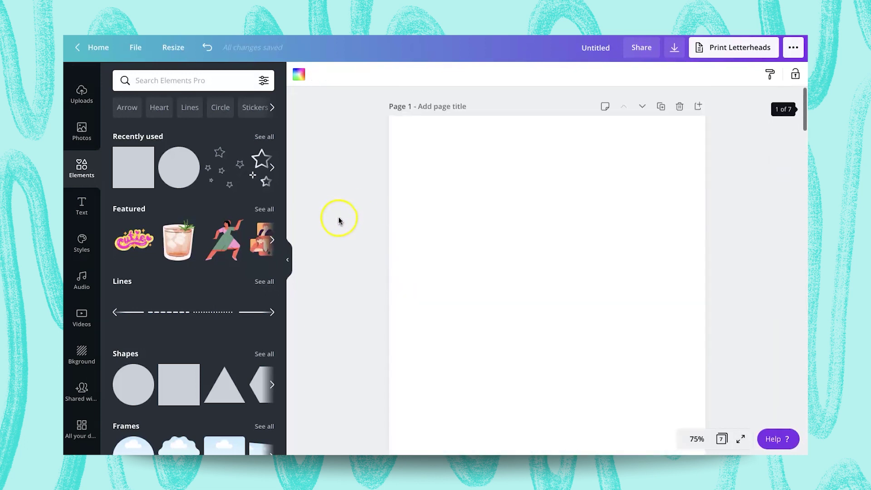
{"action": "left_click", "coordinate": [463, 212]}
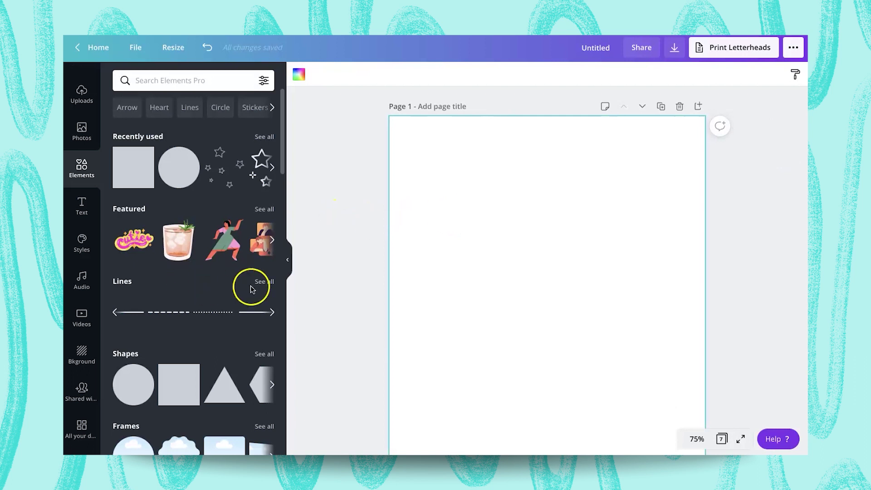
{"action": "left_click", "coordinate": [131, 313]}
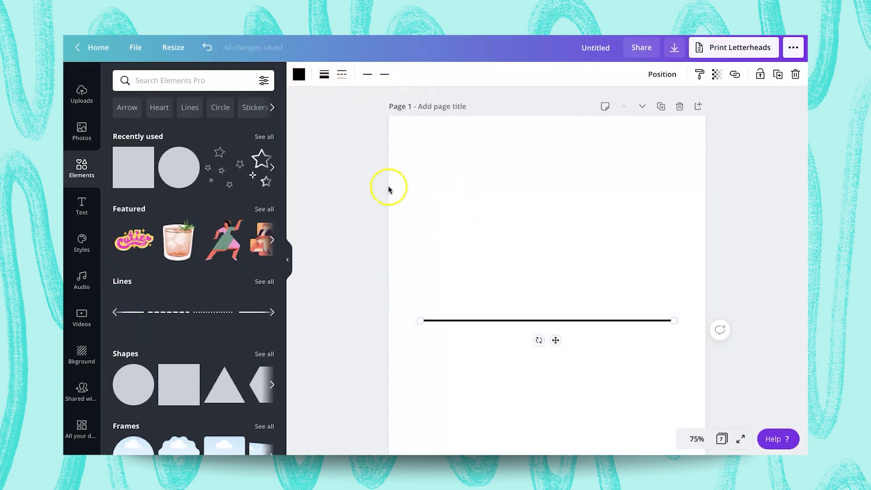
{"action": "left_click", "coordinate": [487, 361]}
{"action": "left_click_drag", "start_coordinate": [495, 321], "coordinate": [497, 184]}
Step: Reduce the horizontal line's weight from 5 to 1
{"action": "left_click", "coordinate": [502, 210]}
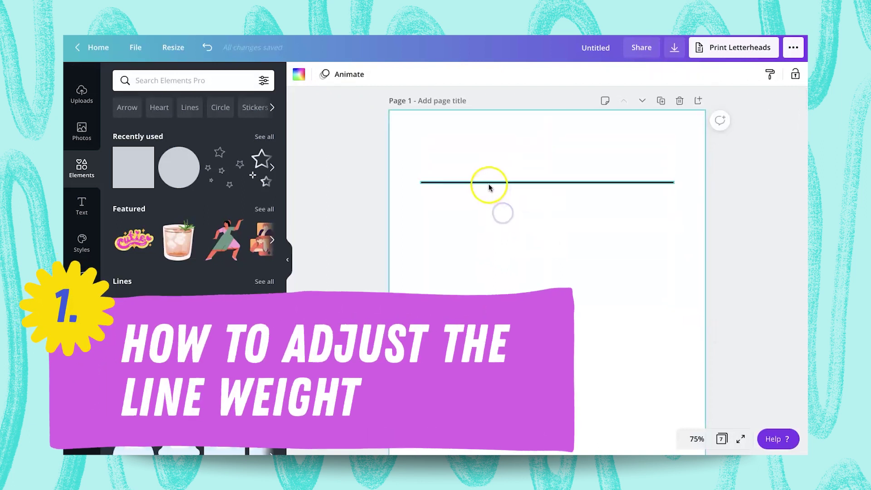
{"action": "left_click", "coordinate": [450, 183]}
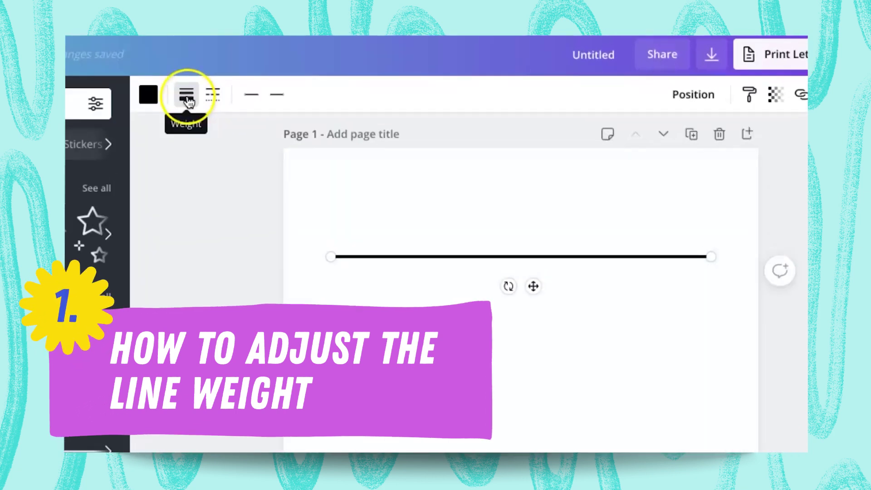
{"action": "left_click", "coordinate": [186, 99]}
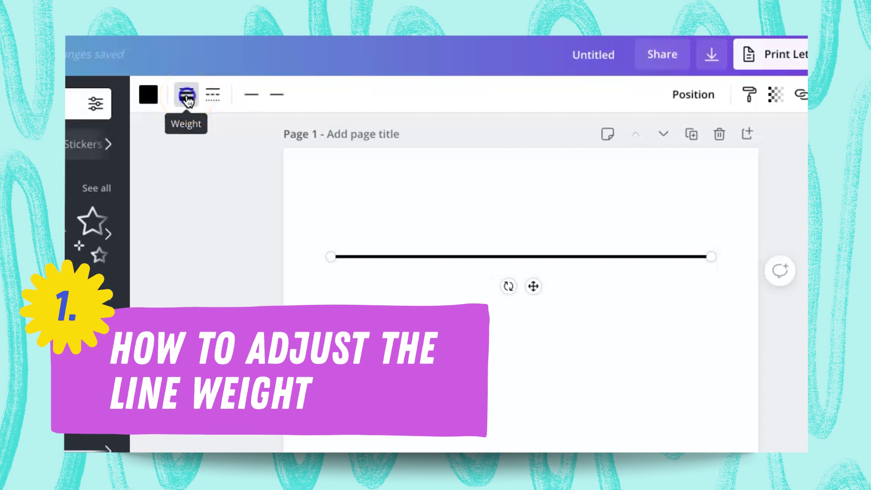
{"action": "double_click", "coordinate": [400, 146]}
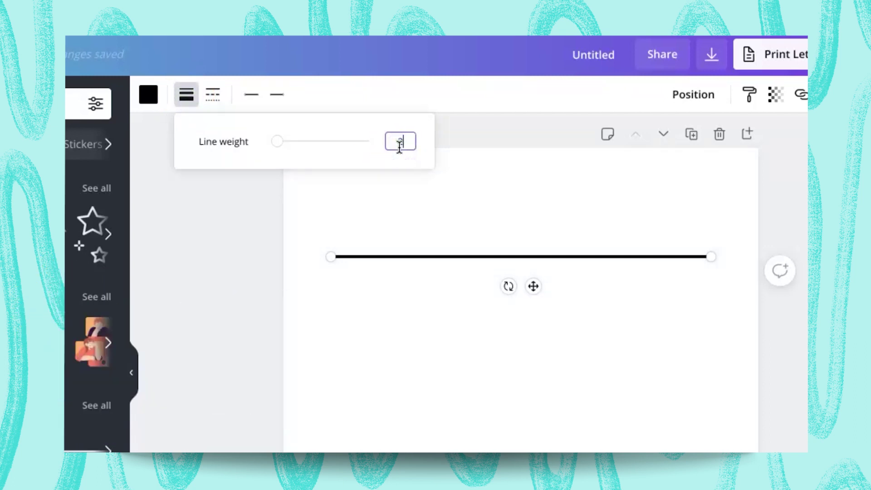
{"action": "type", "text": "1"}
{"action": "key", "text": "Return"}
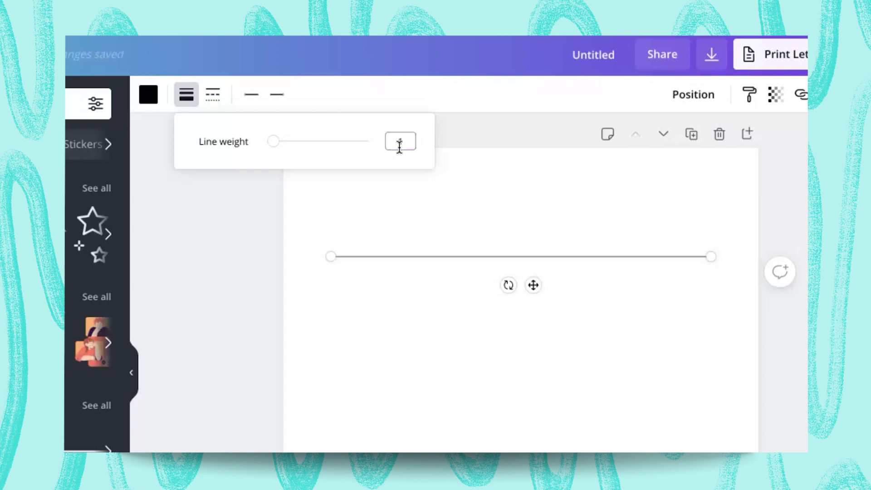
{"action": "left_click", "coordinate": [486, 369]}
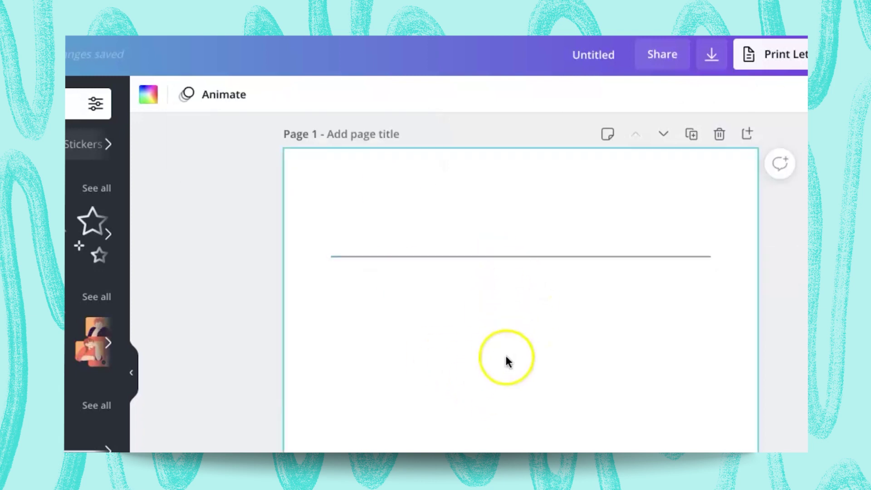
{"action": "left_click", "coordinate": [509, 259]}
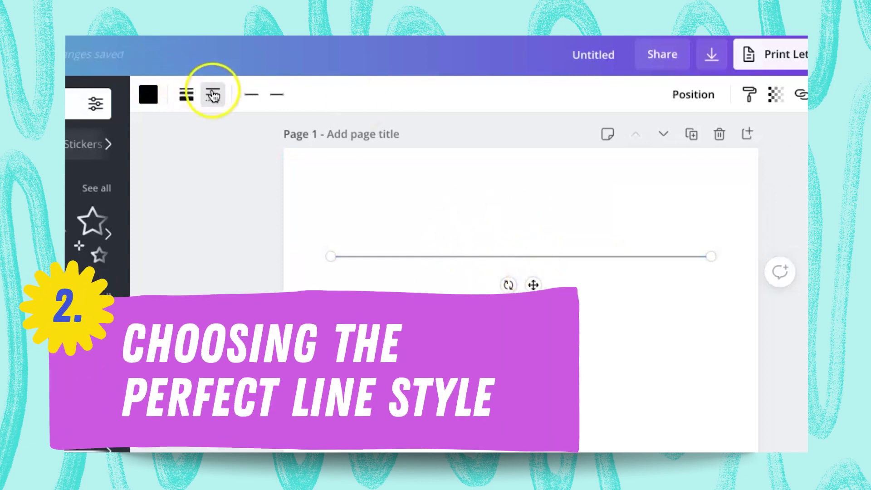
{"action": "left_click", "coordinate": [213, 95]}
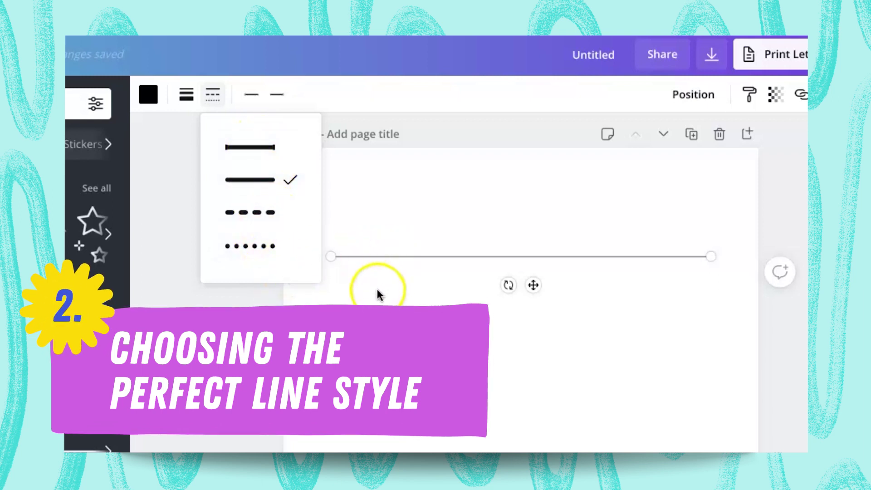
{"action": "left_click", "coordinate": [252, 178]}
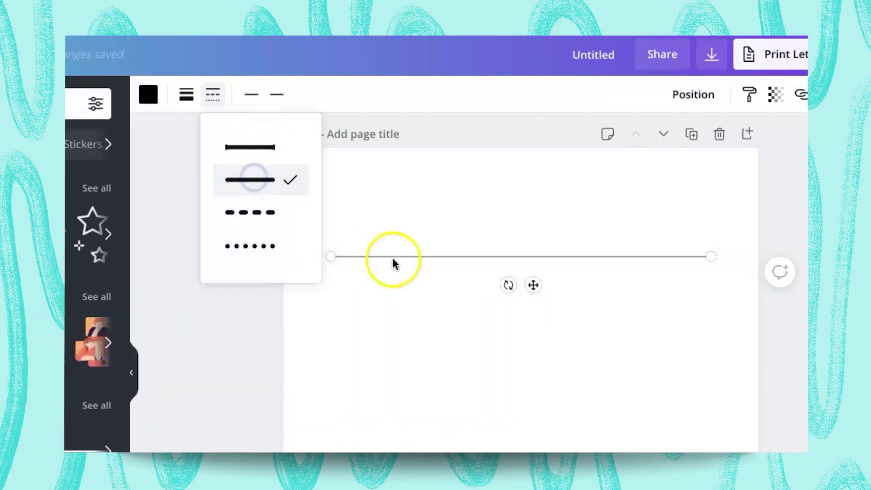
{"action": "left_click", "coordinate": [410, 293]}
{"action": "left_click", "coordinate": [405, 258]}
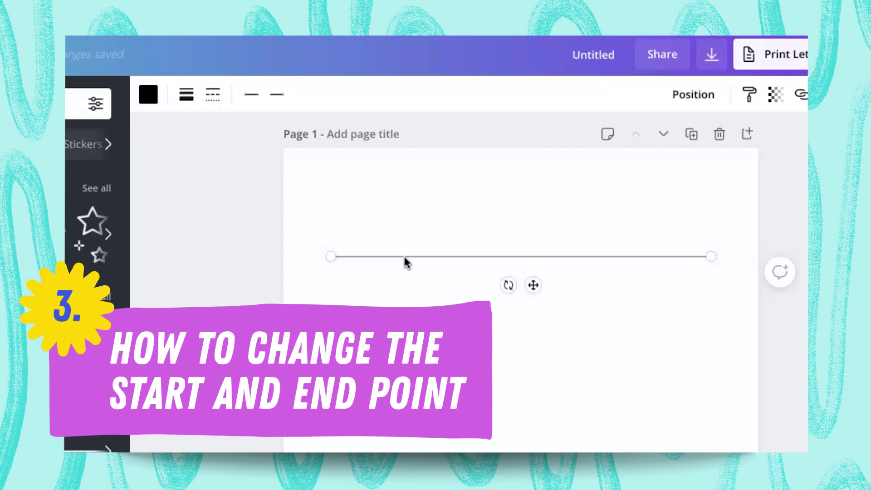
Step: Give the line a filled dot at its start and a filled arrowhead at its end
{"action": "left_click", "coordinate": [346, 292]}
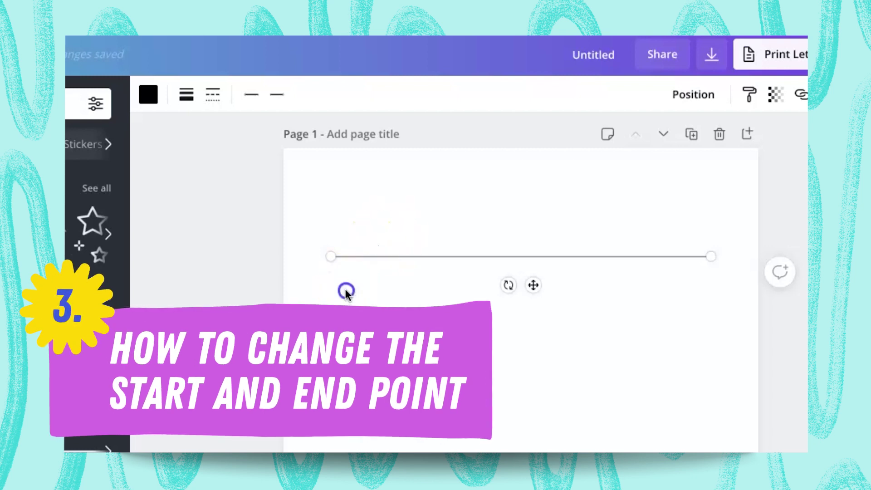
{"action": "left_click", "coordinate": [343, 257]}
{"action": "left_click", "coordinate": [253, 95]}
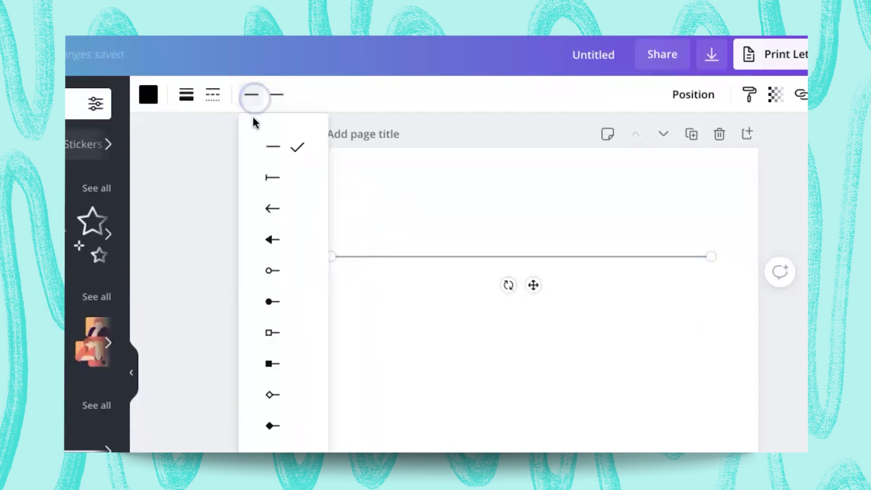
{"action": "left_click", "coordinate": [281, 303]}
{"action": "left_click", "coordinate": [352, 296]}
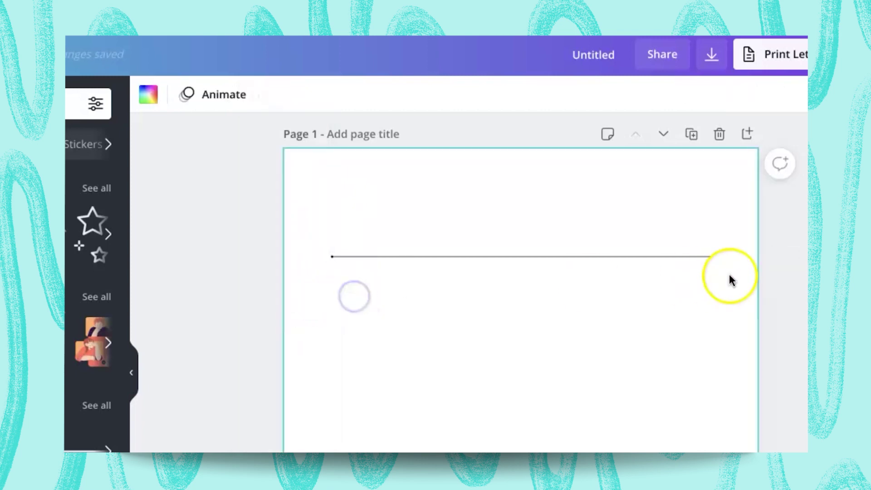
{"action": "left_click", "coordinate": [710, 257]}
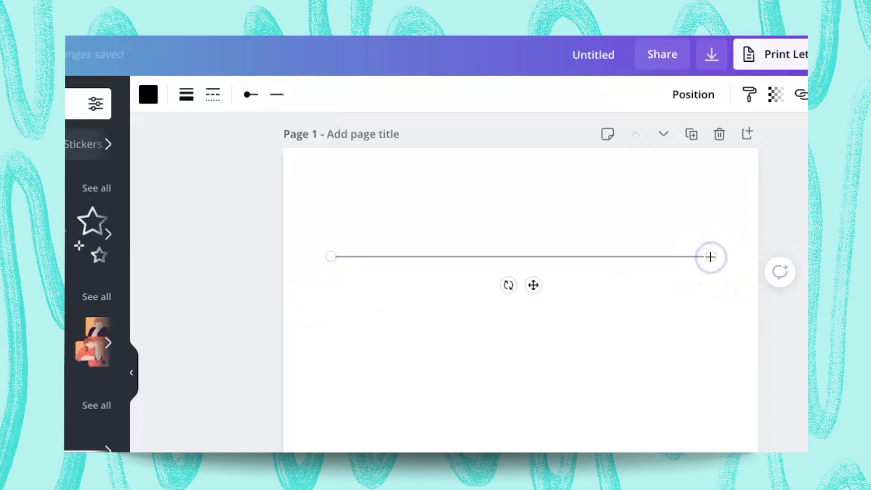
{"action": "left_click", "coordinate": [277, 95]}
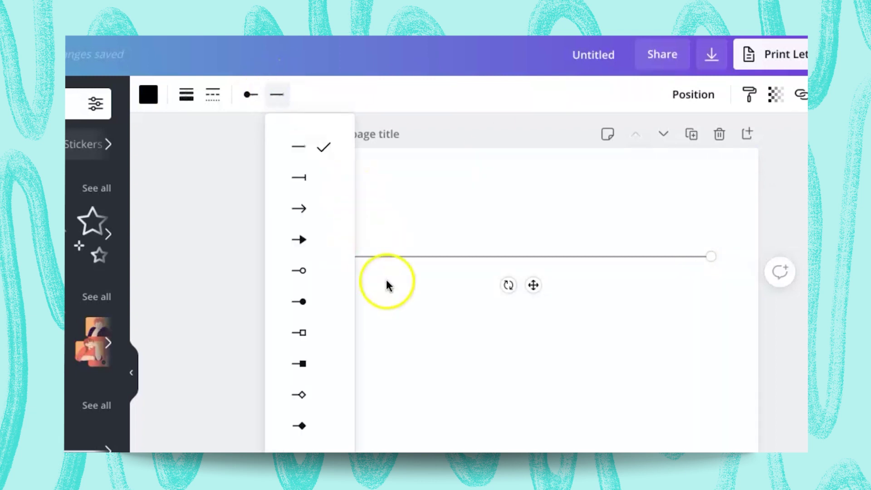
{"action": "left_click", "coordinate": [299, 240]}
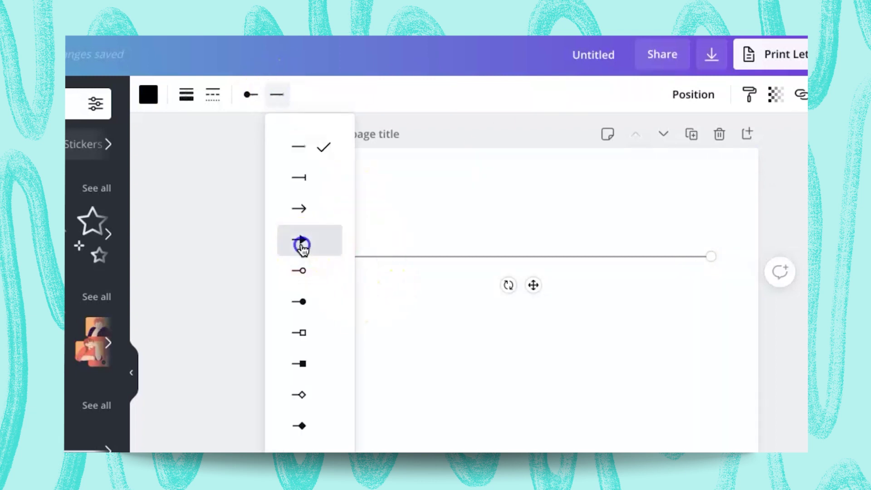
{"action": "left_click", "coordinate": [468, 361]}
Step: Thicken the arrow line back to a weight of 5
{"action": "left_click", "coordinate": [713, 257]}
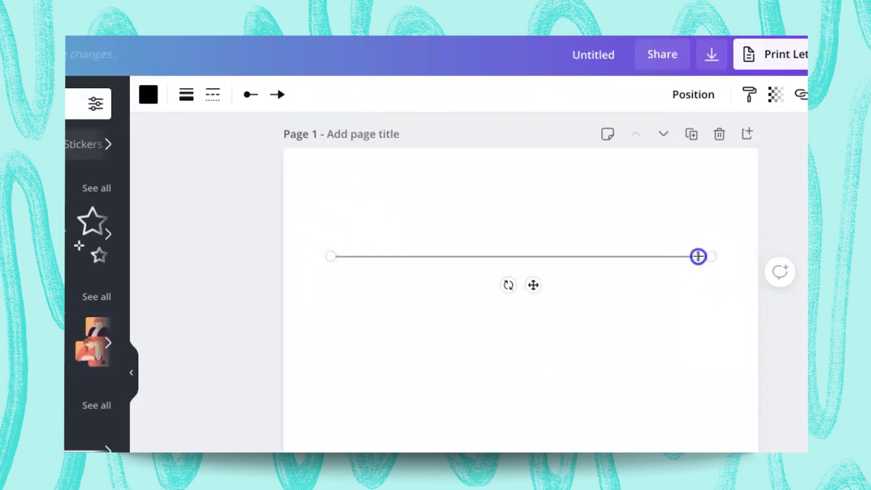
{"action": "left_click", "coordinate": [186, 95]}
{"action": "left_click", "coordinate": [387, 141]}
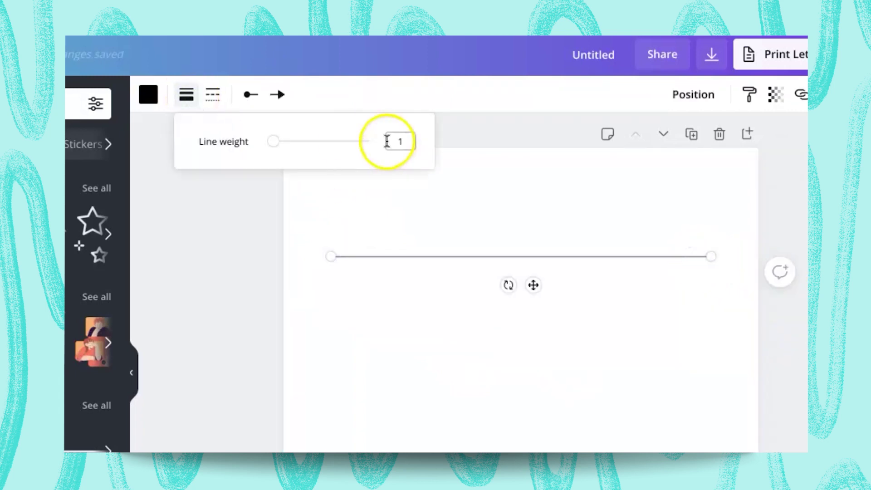
{"action": "left_click", "coordinate": [413, 144]}
{"action": "type", "text": "5"}
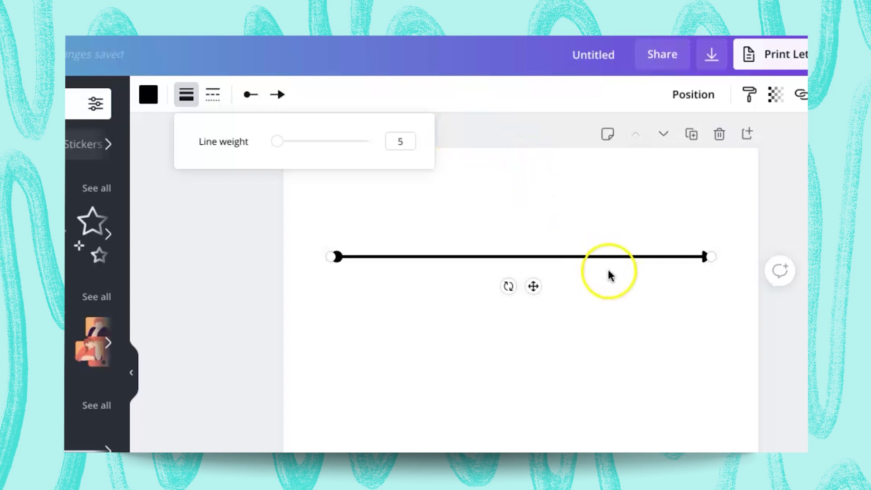
{"action": "left_click", "coordinate": [608, 271]}
{"action": "left_click", "coordinate": [673, 257]}
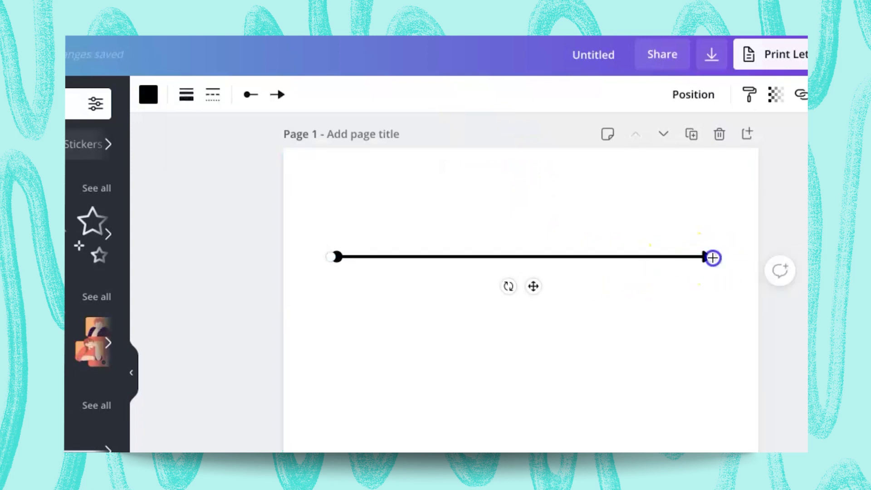
Step: Shorten the arrow line by dragging its arrow end inward
{"action": "left_click_drag", "start_coordinate": [708, 257], "coordinate": [523, 309]}
{"action": "left_click_drag", "start_coordinate": [549, 218], "coordinate": [554, 182]}
{"action": "left_click", "coordinate": [493, 230]}
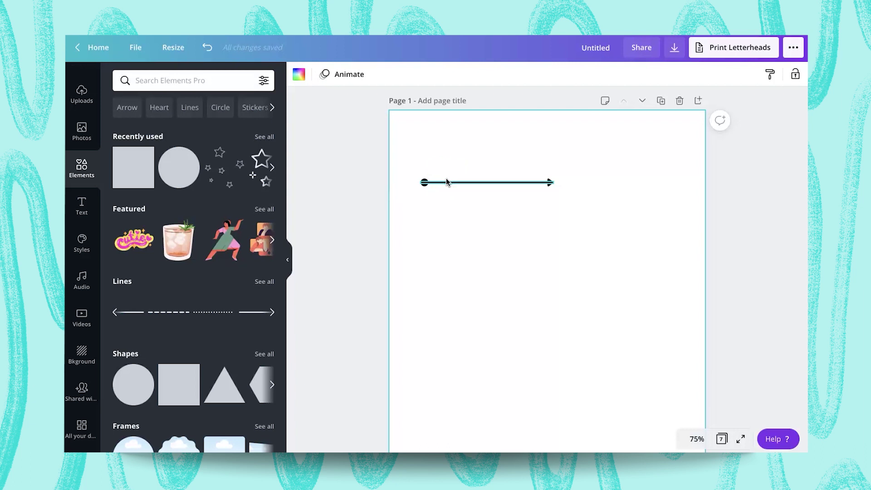
{"action": "left_click", "coordinate": [473, 209]}
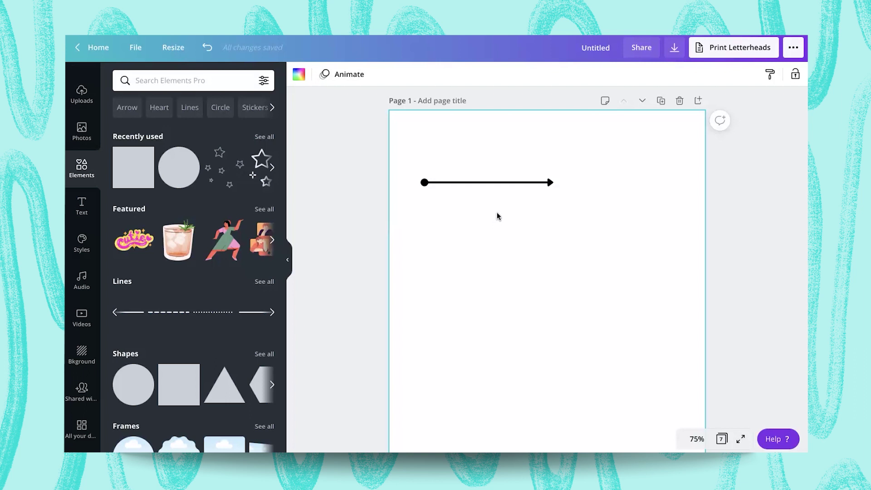
Step: Set both line ends to none and move the plain line near the page top
{"action": "left_click", "coordinate": [454, 182]}
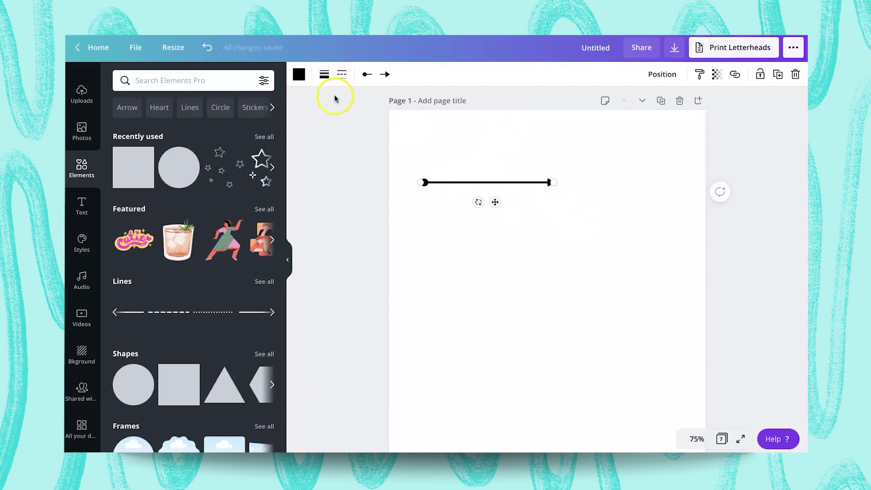
{"action": "left_click", "coordinate": [362, 76]}
{"action": "left_click", "coordinate": [381, 110]}
{"action": "left_click", "coordinate": [384, 75]}
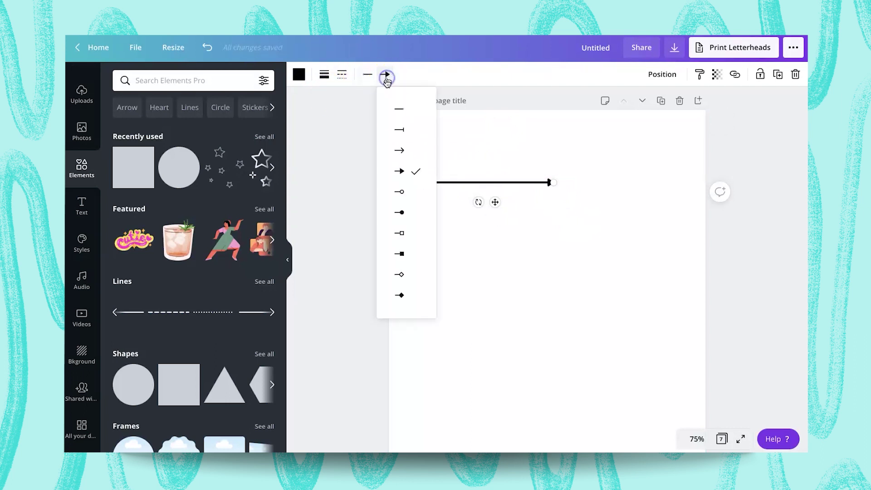
{"action": "left_click", "coordinate": [398, 108]}
{"action": "left_click", "coordinate": [557, 263]}
{"action": "left_click_drag", "start_coordinate": [472, 176], "coordinate": [489, 148]}
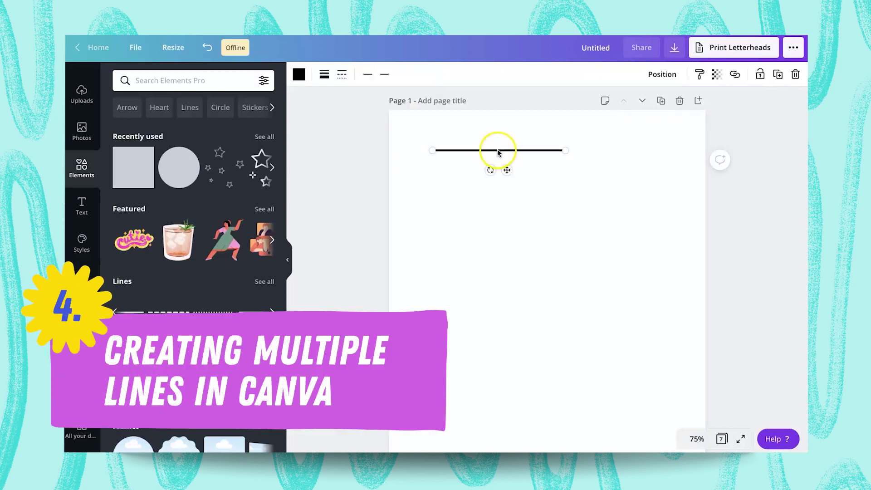
Step: Stretch the line across the page width and reduce its weight to the minimum
{"action": "scroll", "coordinate": [581, 231], "scroll_direction": "down", "scroll_amount": 8}
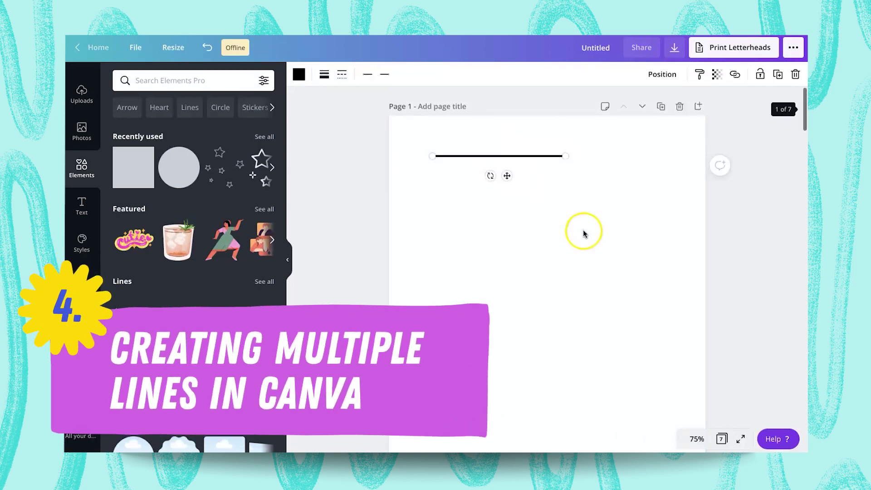
{"action": "scroll", "coordinate": [583, 234], "scroll_direction": "down", "scroll_amount": 1}
{"action": "scroll", "coordinate": [583, 244], "scroll_direction": "up", "scroll_amount": 9}
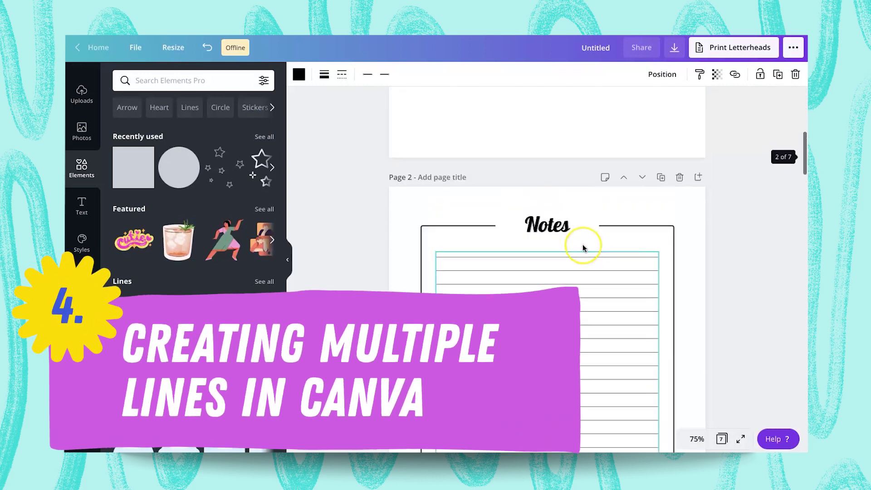
{"action": "left_click_drag", "start_coordinate": [565, 156], "coordinate": [570, 156]}
{"action": "left_click_drag", "start_coordinate": [672, 159], "coordinate": [678, 156]}
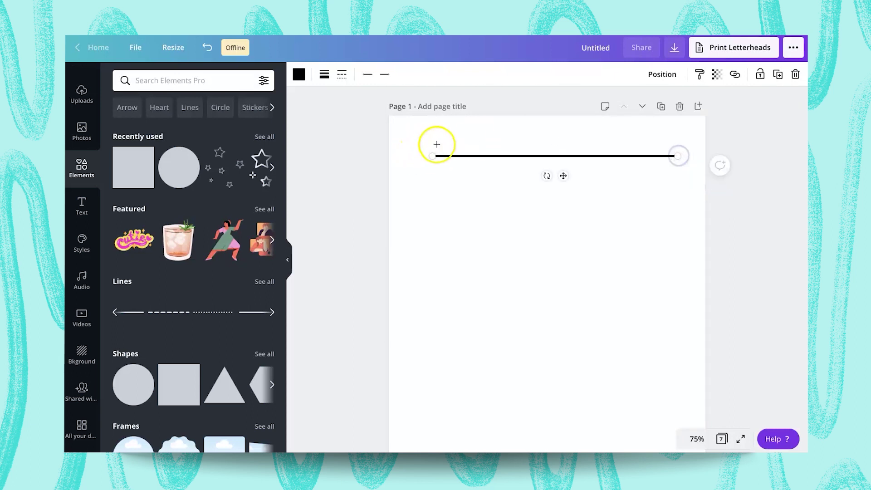
{"action": "left_click", "coordinate": [324, 75]}
{"action": "double_click", "coordinate": [466, 106]}
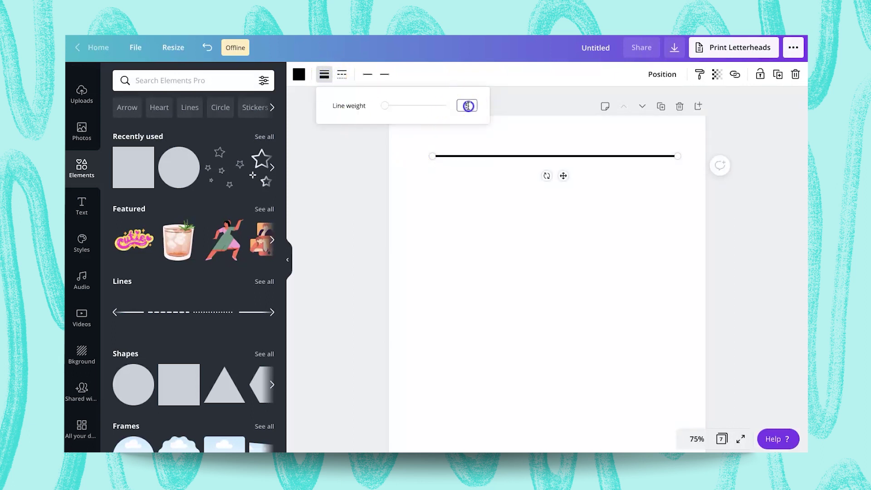
{"action": "key", "text": "BackSpace"}
{"action": "left_click", "coordinate": [505, 230]}
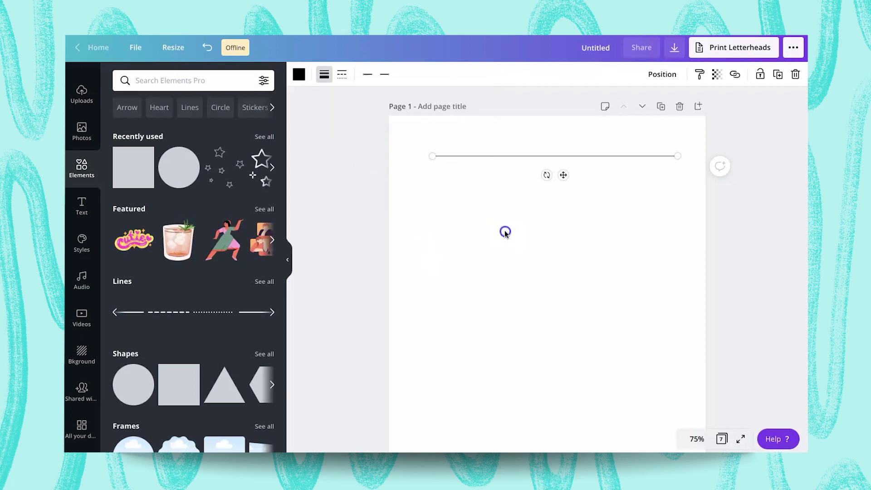
Step: Duplicate the line into four lines and space them evenly with Tidy up
{"action": "left_click", "coordinate": [543, 154]}
{"action": "left_click", "coordinate": [678, 130]}
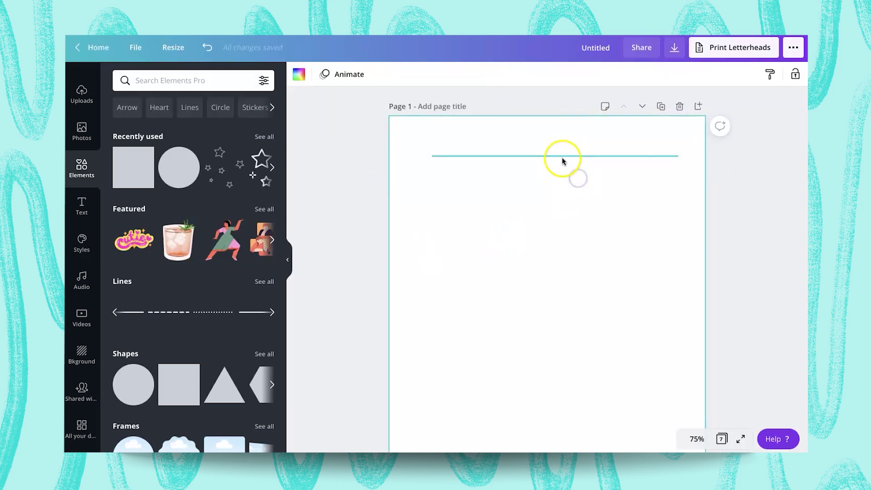
{"action": "left_click", "coordinate": [561, 156]}
{"action": "left_click", "coordinate": [777, 74]}
{"action": "left_click_drag", "start_coordinate": [572, 183], "coordinate": [569, 218]}
{"action": "left_click", "coordinate": [777, 74]}
{"action": "left_click", "coordinate": [777, 74]}
{"action": "left_click_drag", "start_coordinate": [538, 140], "coordinate": [559, 216]}
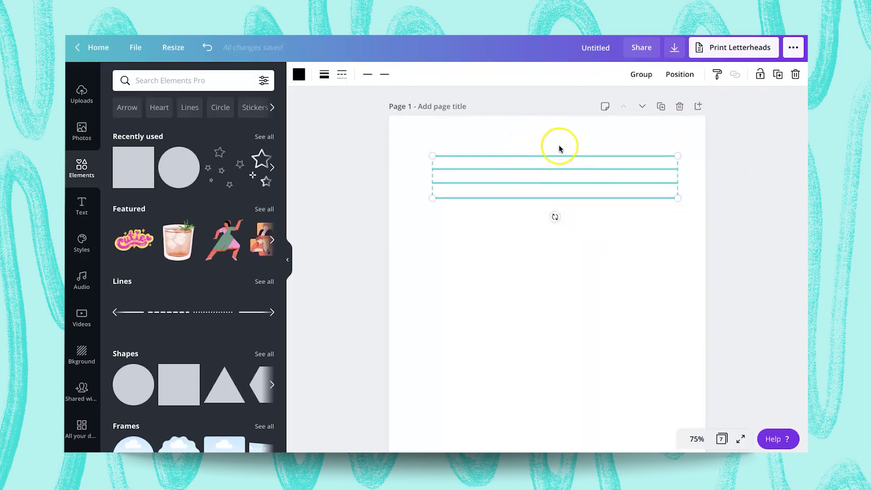
{"action": "left_click", "coordinate": [679, 76]}
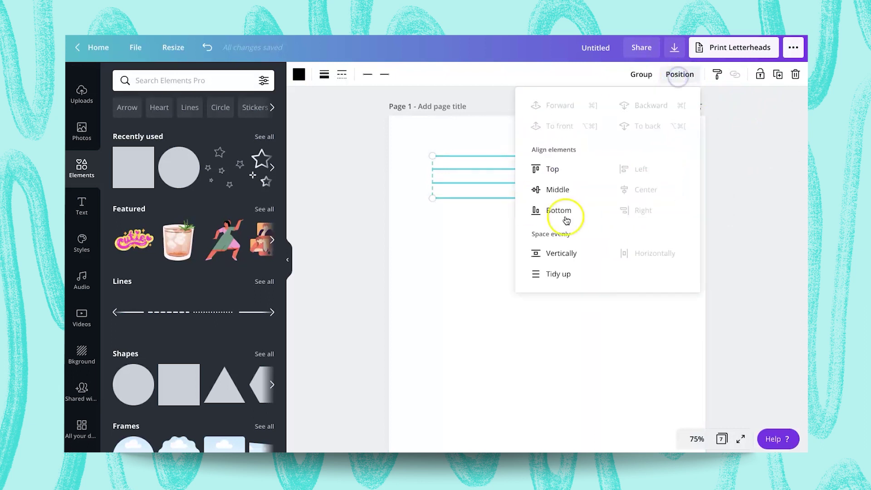
{"action": "left_click", "coordinate": [556, 283]}
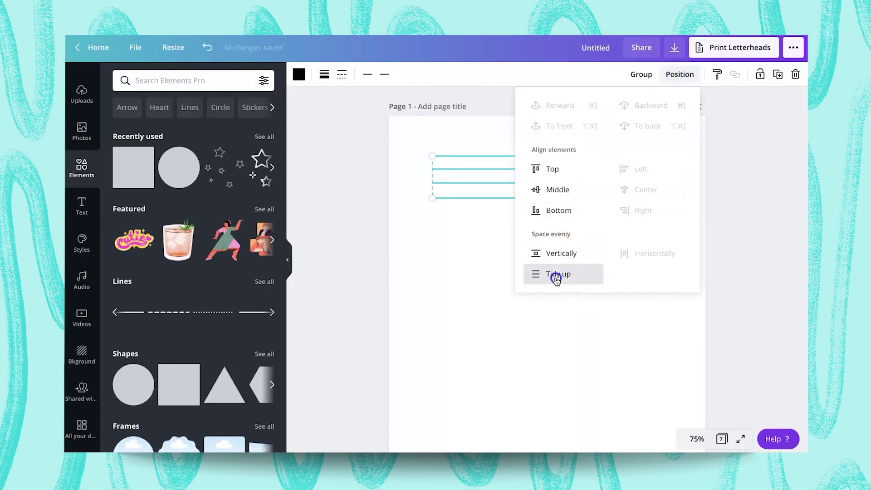
{"action": "left_click", "coordinate": [444, 237]}
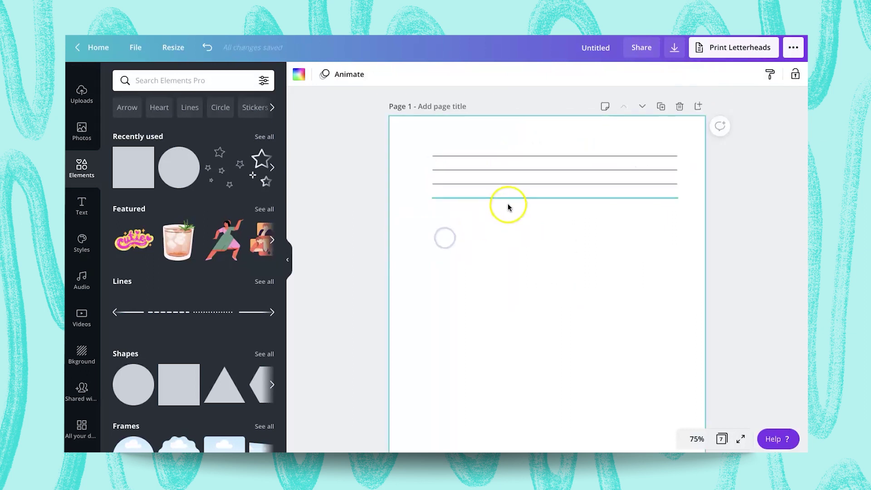
Step: Duplicate the four lines to eight, then sixteen, and space all sixteen evenly
{"action": "left_click_drag", "start_coordinate": [488, 146], "coordinate": [515, 242]}
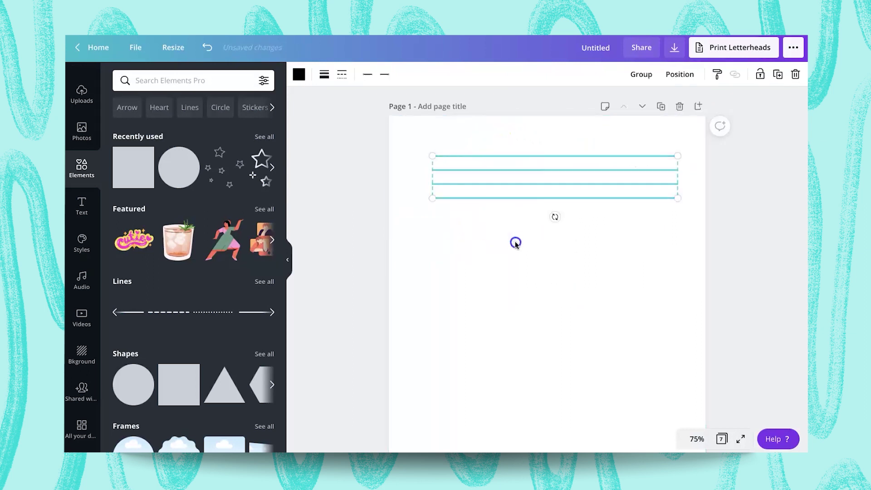
{"action": "left_click", "coordinate": [780, 75]}
{"action": "left_click_drag", "start_coordinate": [569, 170], "coordinate": [560, 218]}
{"action": "left_click", "coordinate": [390, 128]}
{"action": "left_click_drag", "start_coordinate": [412, 143], "coordinate": [577, 300]}
{"action": "left_click", "coordinate": [777, 75]}
{"action": "left_click_drag", "start_coordinate": [501, 192], "coordinate": [480, 274]}
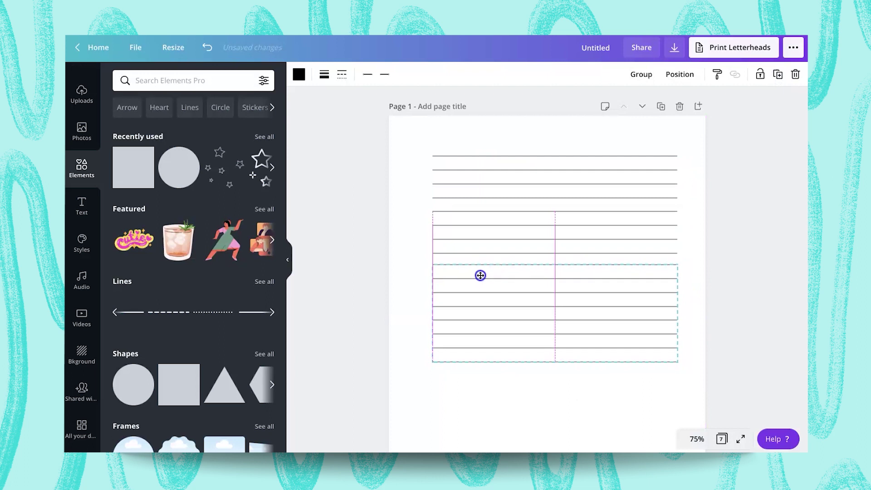
{"action": "scroll", "coordinate": [570, 382], "scroll_direction": "down", "scroll_amount": 2}
{"action": "left_click", "coordinate": [576, 341]}
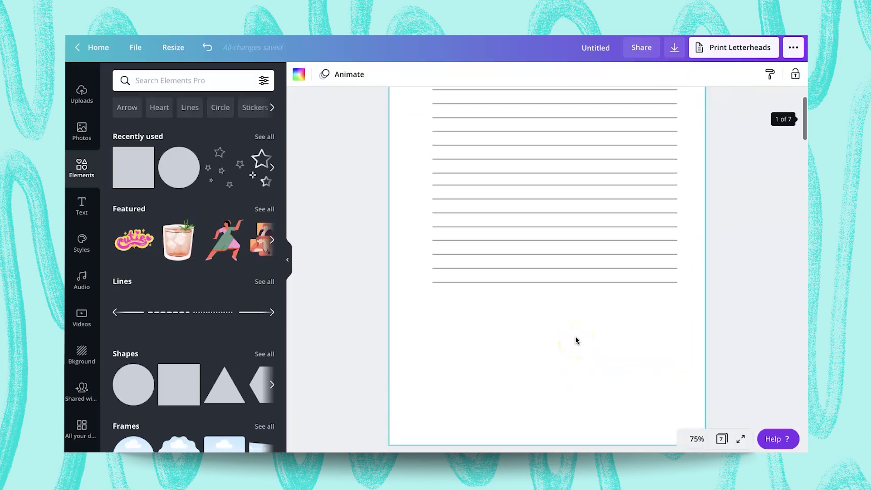
{"action": "scroll", "coordinate": [576, 341], "scroll_direction": "up", "scroll_amount": 2}
{"action": "left_click_drag", "start_coordinate": [407, 107], "coordinate": [563, 372]}
{"action": "left_click", "coordinate": [684, 74]}
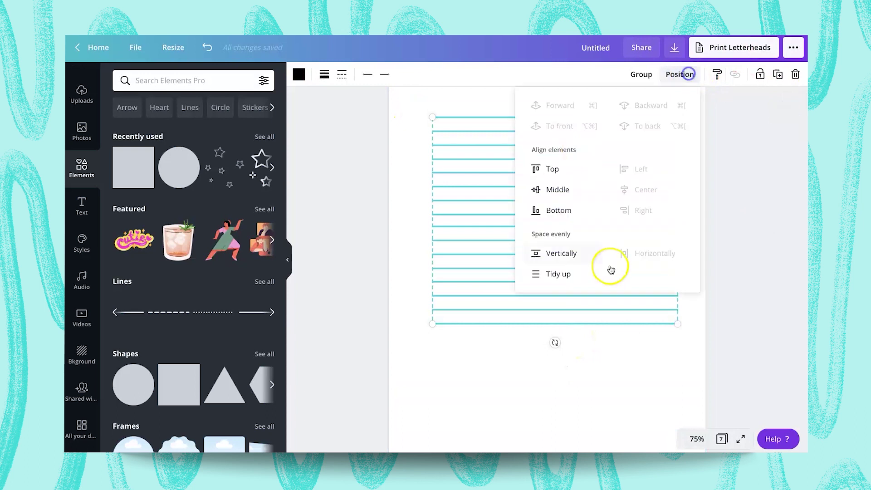
{"action": "left_click", "coordinate": [573, 274]}
{"action": "left_click", "coordinate": [594, 376]}
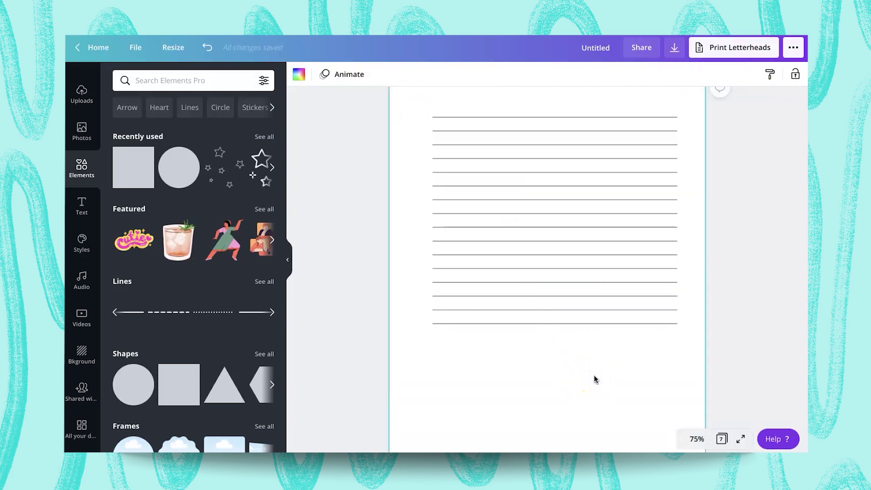
Step: Delete all the ruled lines except the bottom one
{"action": "left_click", "coordinate": [584, 347]}
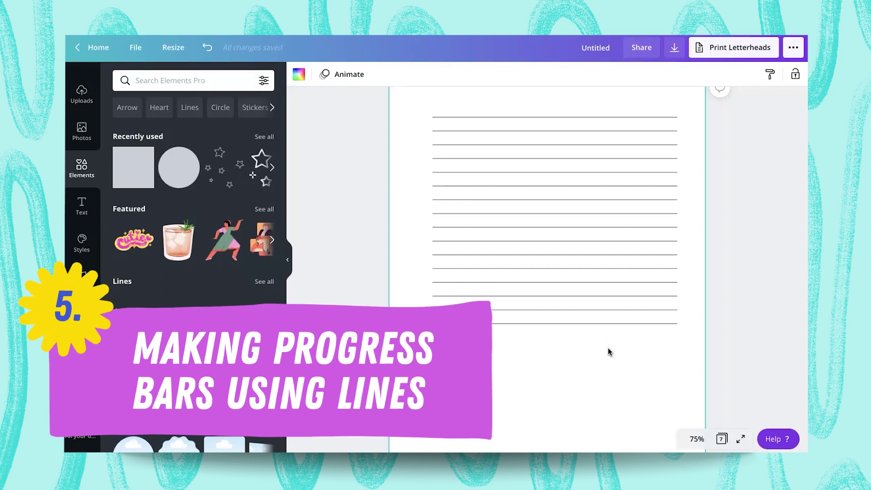
{"action": "left_click_drag", "start_coordinate": [416, 108], "coordinate": [552, 200]}
{"action": "key", "text": "Delete"}
{"action": "left_click", "coordinate": [578, 347]}
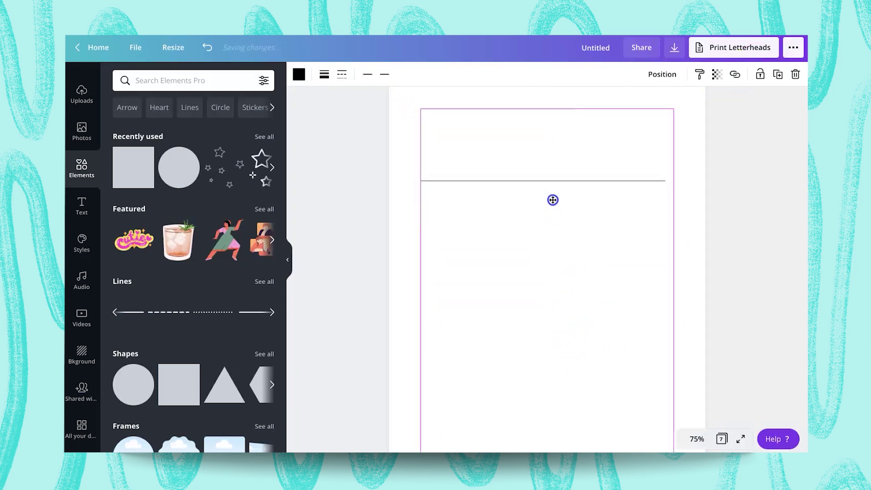
Step: Shorten the remaining line to a short segment ending in a round dot
{"action": "left_click", "coordinate": [324, 74]}
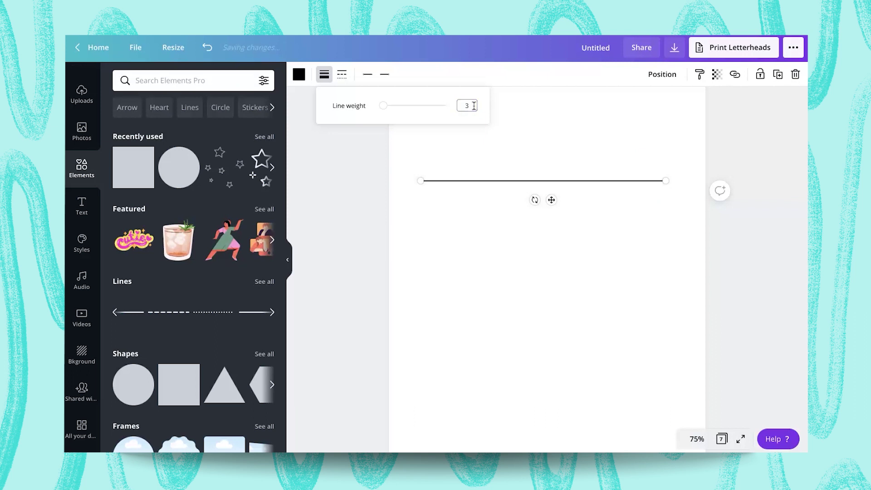
{"action": "left_click", "coordinate": [511, 251]}
{"action": "left_click", "coordinate": [550, 198]}
{"action": "left_click_drag", "start_coordinate": [665, 180], "coordinate": [454, 179]}
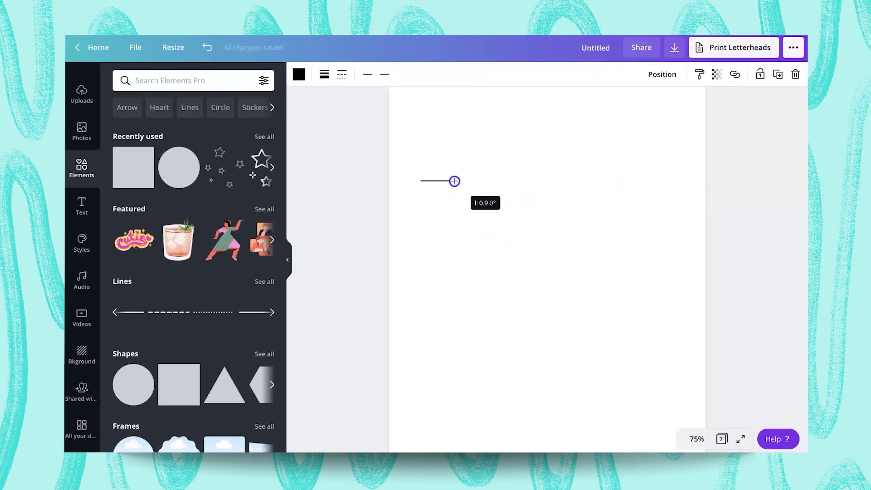
{"action": "left_click", "coordinate": [384, 74]}
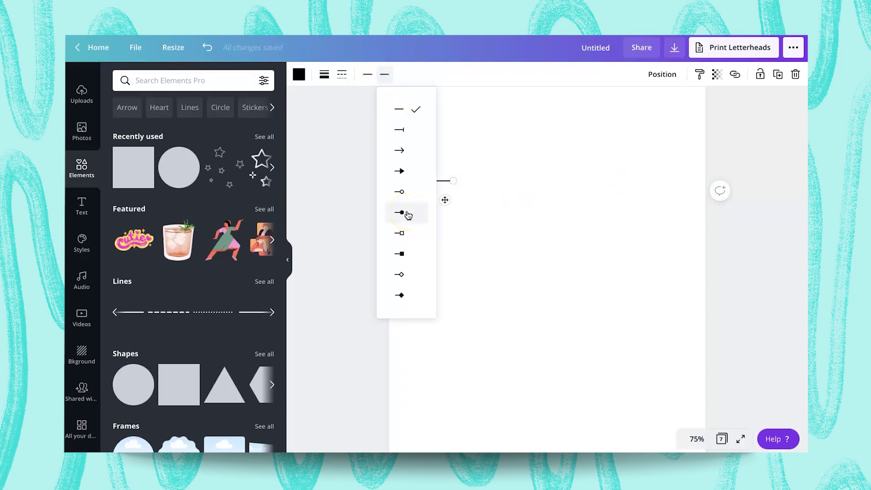
{"action": "left_click", "coordinate": [523, 183]}
{"action": "left_click", "coordinate": [439, 181]}
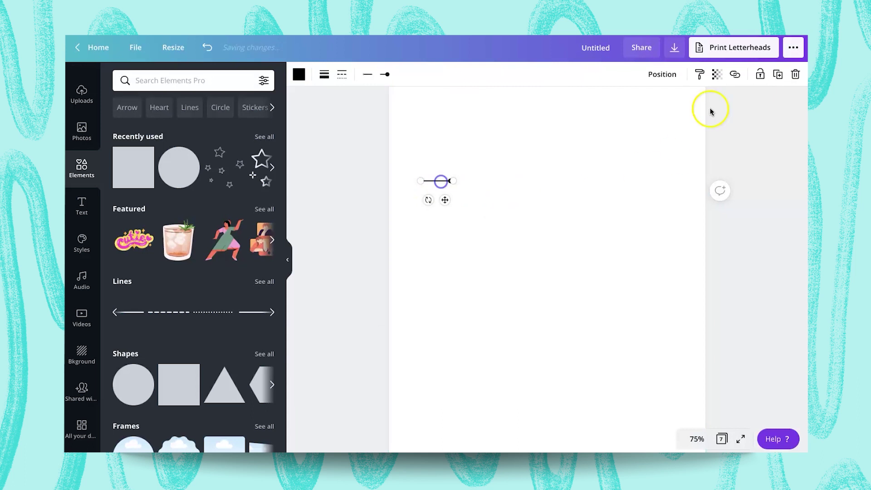
Step: Duplicate the dotted segment to continue the line rightward, then duplicate the whole line
{"action": "left_click", "coordinate": [777, 75]}
{"action": "left_click_drag", "start_coordinate": [458, 199], "coordinate": [480, 197]}
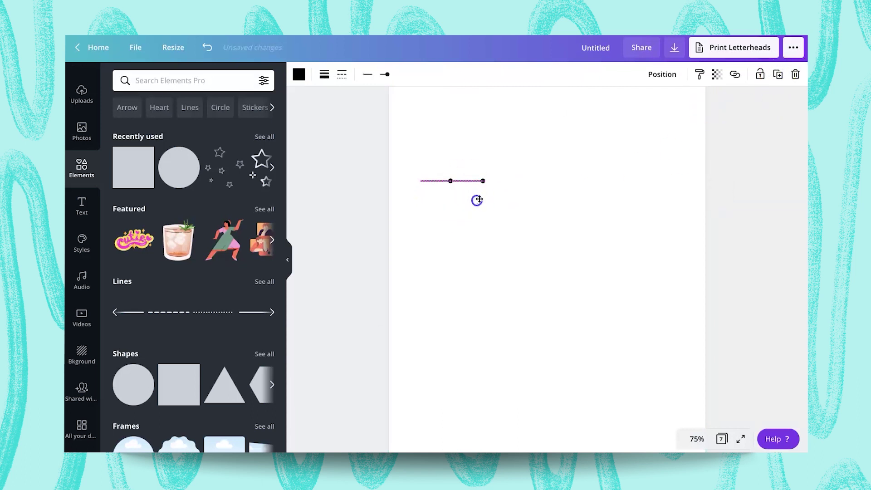
{"action": "left_click_drag", "start_coordinate": [484, 182], "coordinate": [515, 182]}
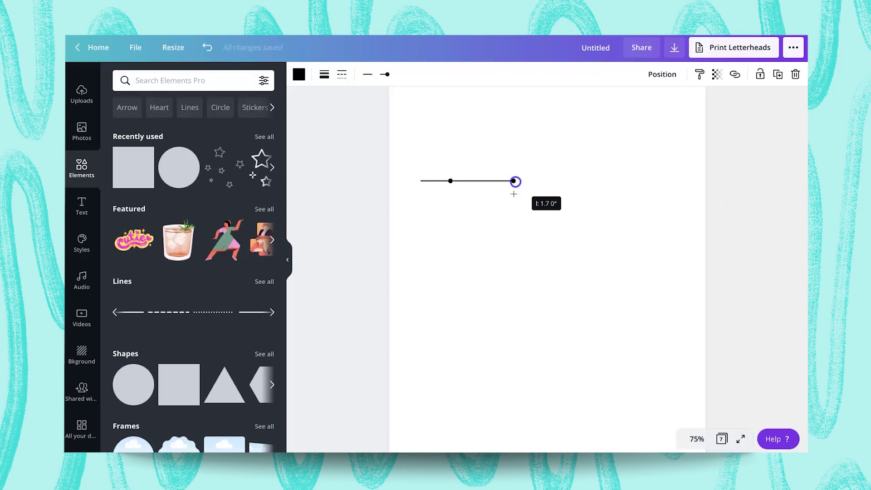
{"action": "left_click", "coordinate": [513, 196]}
{"action": "left_click_drag", "start_coordinate": [411, 170], "coordinate": [554, 197]}
{"action": "left_click", "coordinate": [777, 73]}
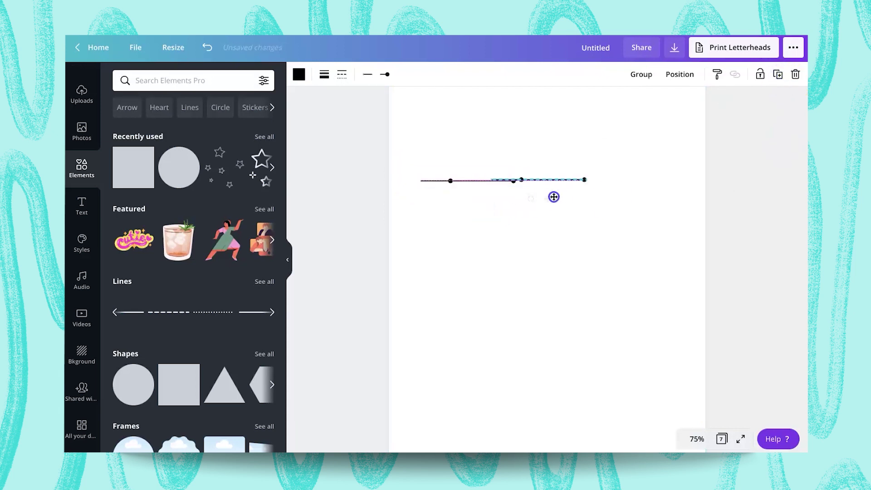
Step: Add a 'level 1' text label above the first dot and a copy above the second
{"action": "left_click", "coordinate": [601, 219]}
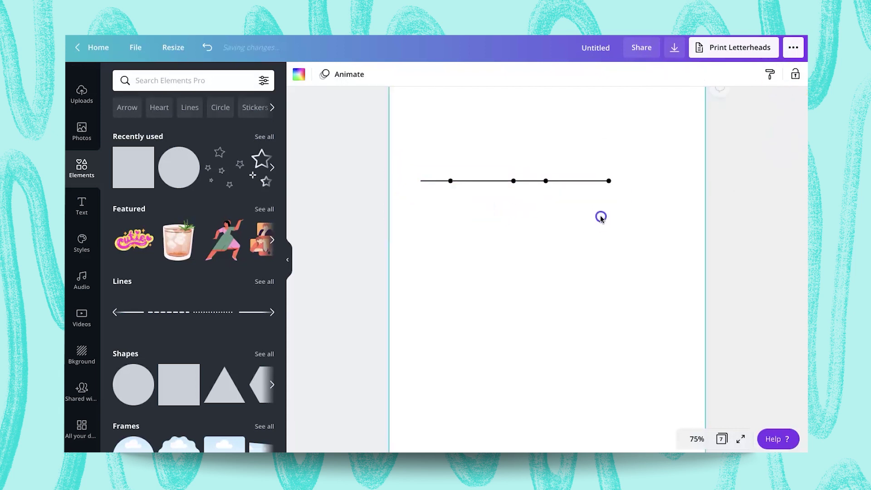
{"action": "key", "text": "t"}
{"action": "left_click", "coordinate": [523, 271]}
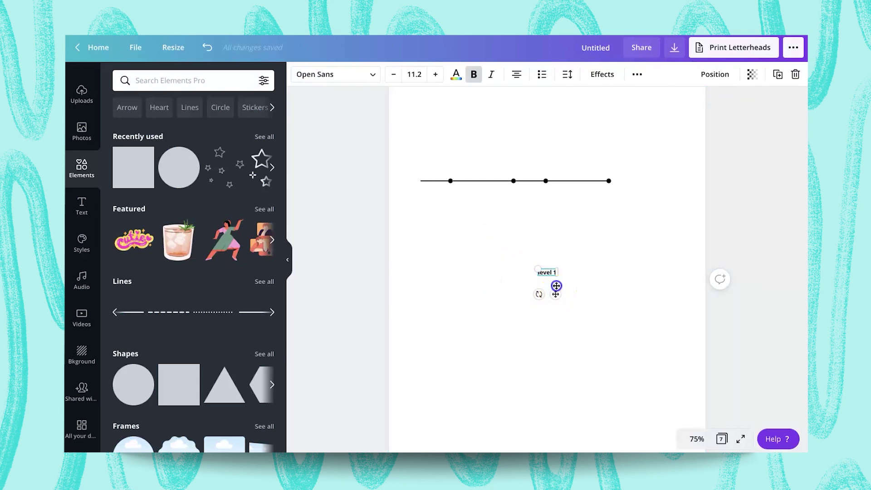
{"action": "left_click_drag", "start_coordinate": [555, 286], "coordinate": [460, 185]}
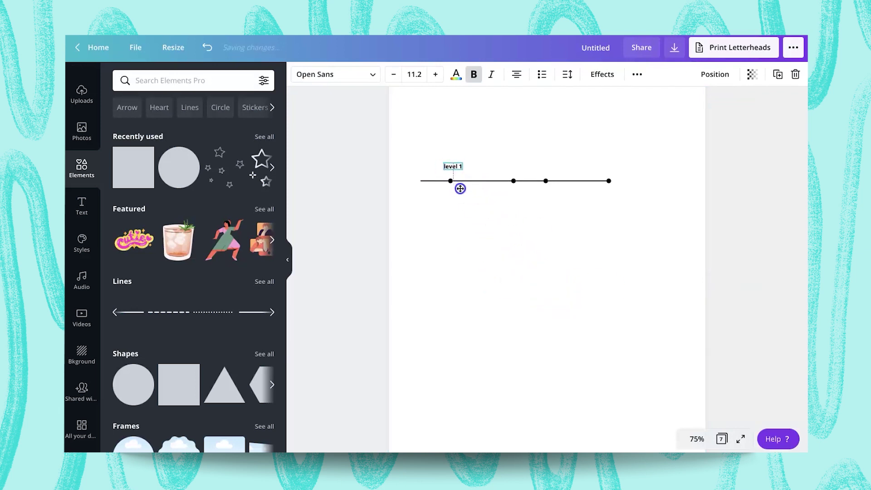
{"action": "left_click", "coordinate": [474, 218]}
{"action": "left_click", "coordinate": [462, 167]}
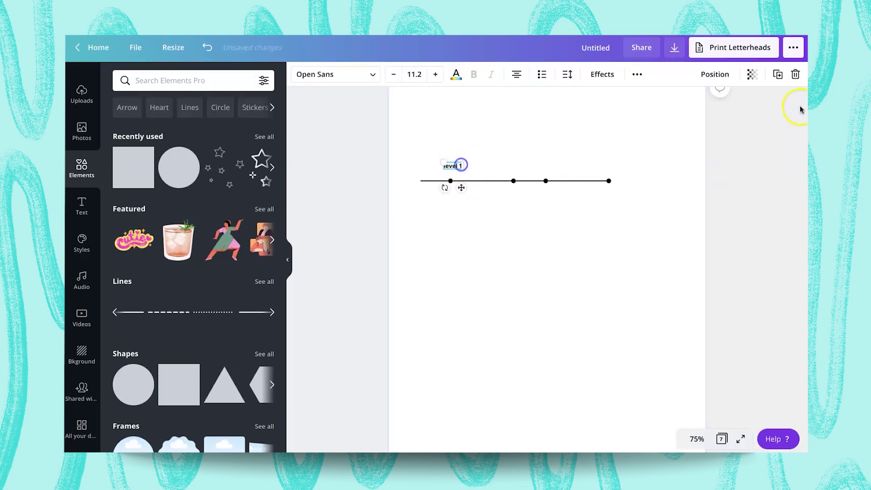
{"action": "left_click", "coordinate": [773, 74]}
{"action": "left_click_drag", "start_coordinate": [462, 176], "coordinate": [514, 186]}
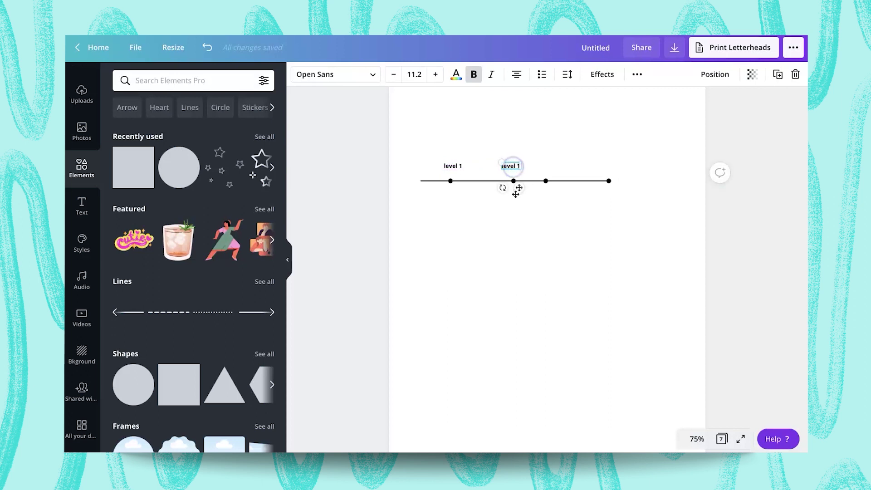
{"action": "left_click", "coordinate": [595, 253]}
Step: Select the whole progress bar with its labels and delete it
{"action": "left_click_drag", "start_coordinate": [394, 152], "coordinate": [662, 211]}
{"action": "left_click", "coordinate": [793, 74]}
{"action": "left_click", "coordinate": [516, 231]}
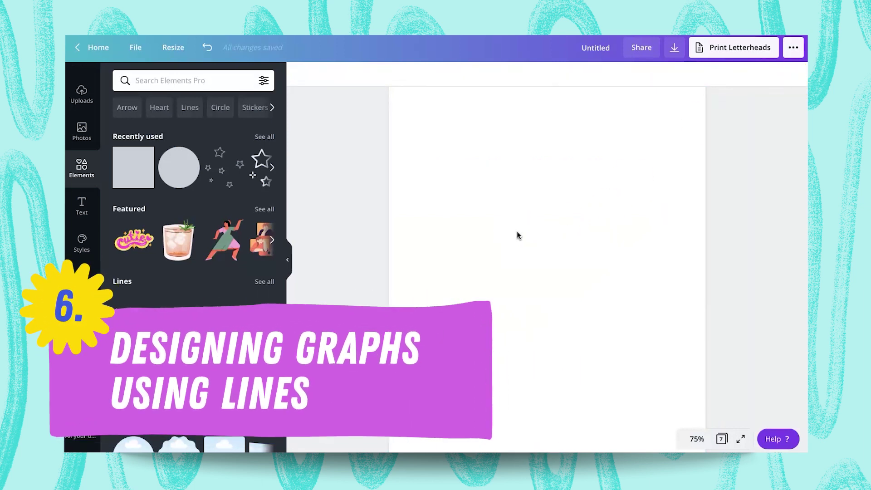
Step: Build L-shaped axes from two black lines, with the vertical one joined at the left end
{"action": "left_click", "coordinate": [513, 232]}
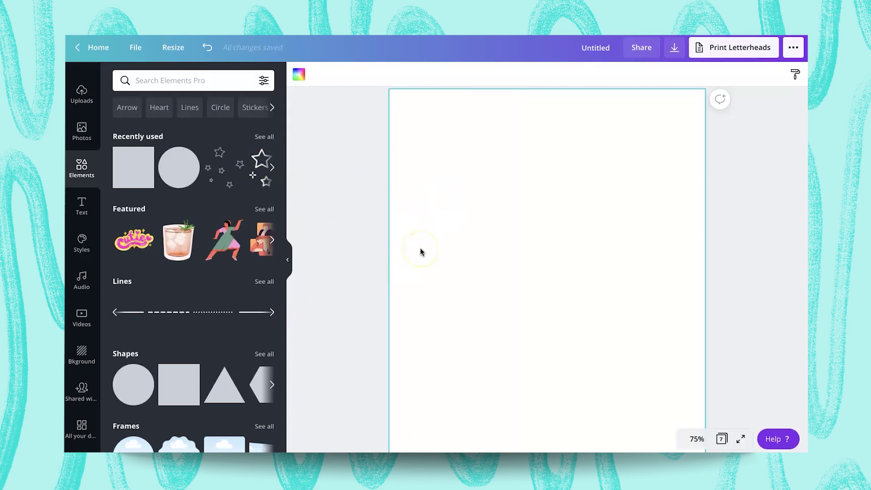
{"action": "left_click", "coordinate": [124, 313]}
{"action": "left_click_drag", "start_coordinate": [556, 315], "coordinate": [557, 295]}
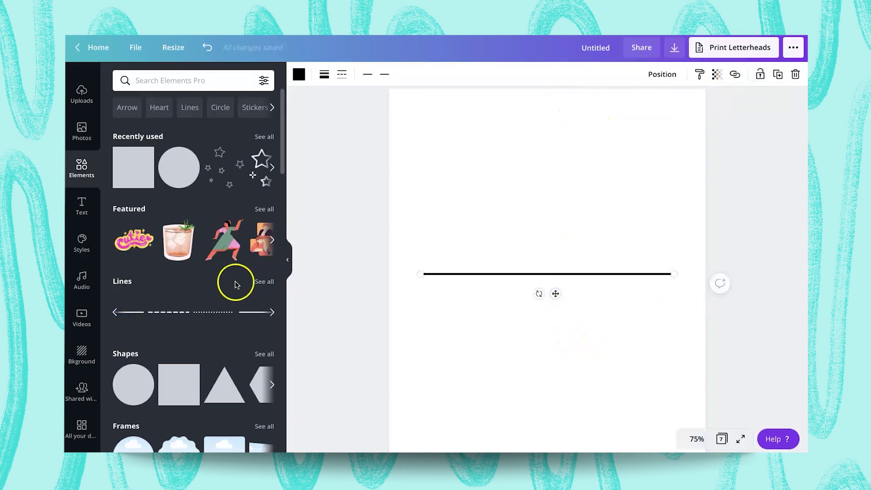
{"action": "left_click", "coordinate": [142, 313]}
{"action": "left_click_drag", "start_coordinate": [547, 315], "coordinate": [579, 298]}
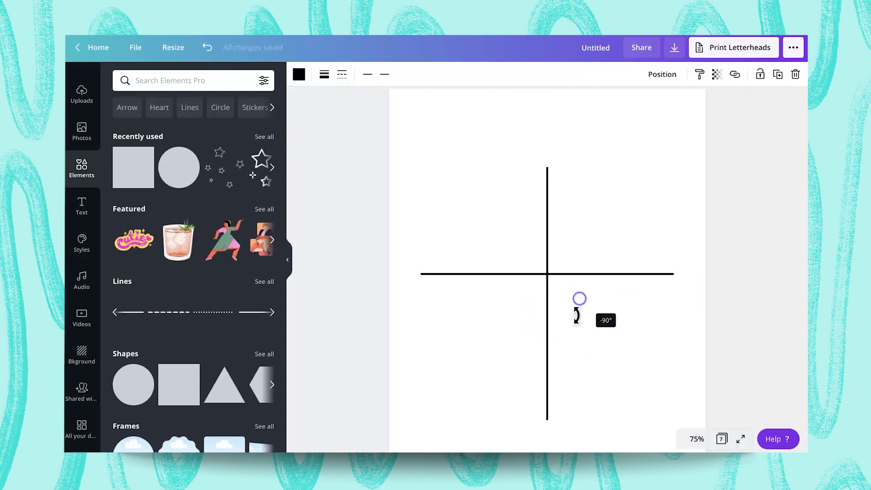
{"action": "left_click_drag", "start_coordinate": [539, 355], "coordinate": [525, 322]}
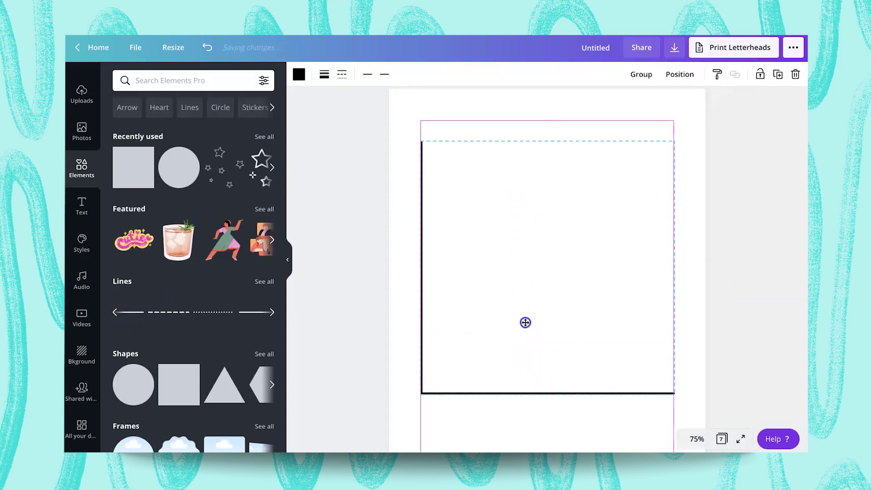
{"action": "left_click", "coordinate": [739, 288]}
{"action": "left_click", "coordinate": [478, 288]}
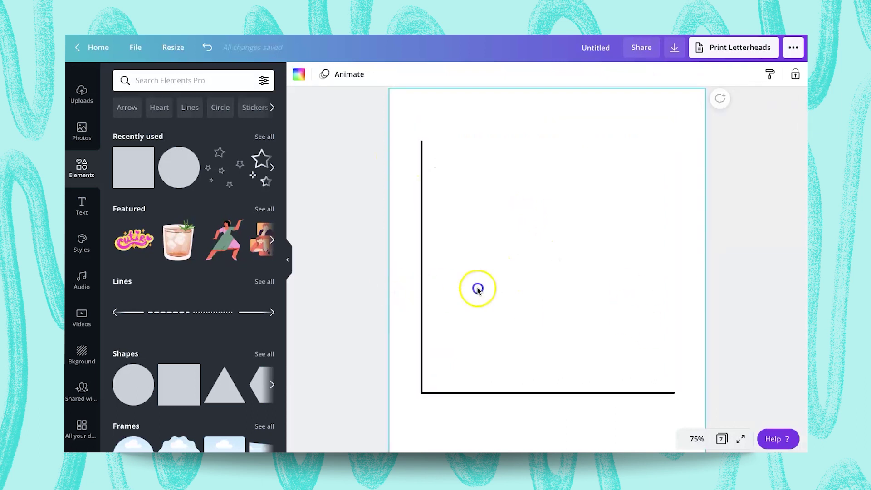
Step: Duplicate the vertical axis into bar lines of differing heights along the base
{"action": "left_click", "coordinate": [531, 290]}
{"action": "left_click", "coordinate": [777, 74]}
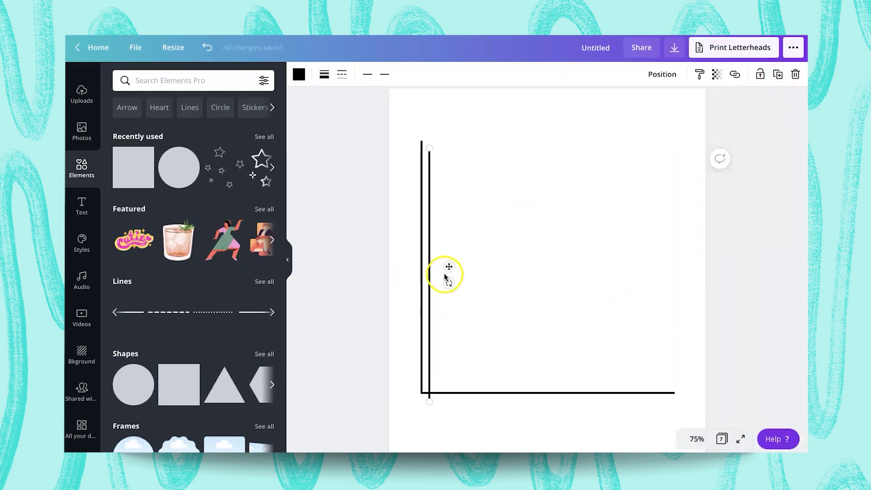
{"action": "left_click_drag", "start_coordinate": [449, 268], "coordinate": [480, 260]}
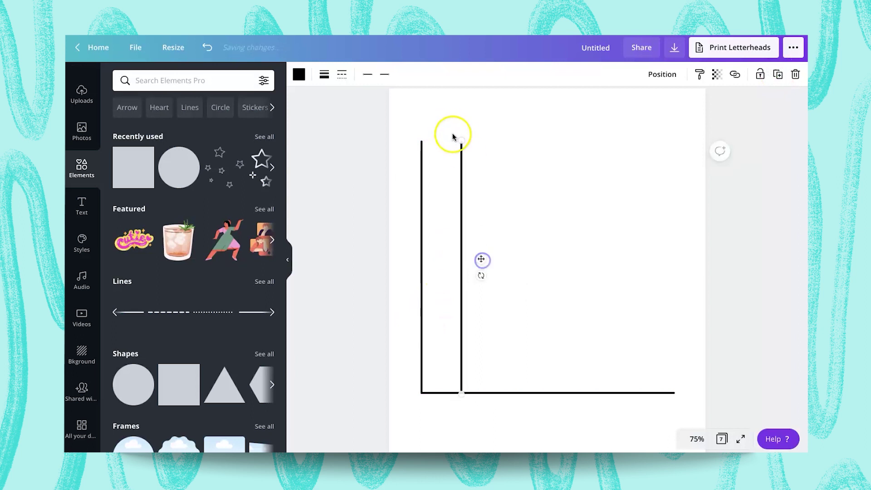
{"action": "left_click_drag", "start_coordinate": [460, 139], "coordinate": [461, 272]}
{"action": "left_click", "coordinate": [777, 74]}
{"action": "left_click_drag", "start_coordinate": [486, 305], "coordinate": [505, 305]}
{"action": "left_click_drag", "start_coordinate": [488, 280], "coordinate": [488, 211]}
{"action": "key", "text": "ctrl+d"}
{"action": "left_click_drag", "start_coordinate": [526, 299], "coordinate": [538, 295]}
{"action": "left_click_drag", "start_coordinate": [517, 211], "coordinate": [572, 294]}
{"action": "left_click", "coordinate": [571, 408]}
{"action": "left_click", "coordinate": [488, 229]}
{"action": "left_click", "coordinate": [776, 74]}
Step: Raise the last bar line, then flatten a brown rectangle into a thin band on the graph base
{"action": "left_click_drag", "start_coordinate": [549, 211], "coordinate": [549, 167]}
{"action": "left_click", "coordinate": [527, 415]}
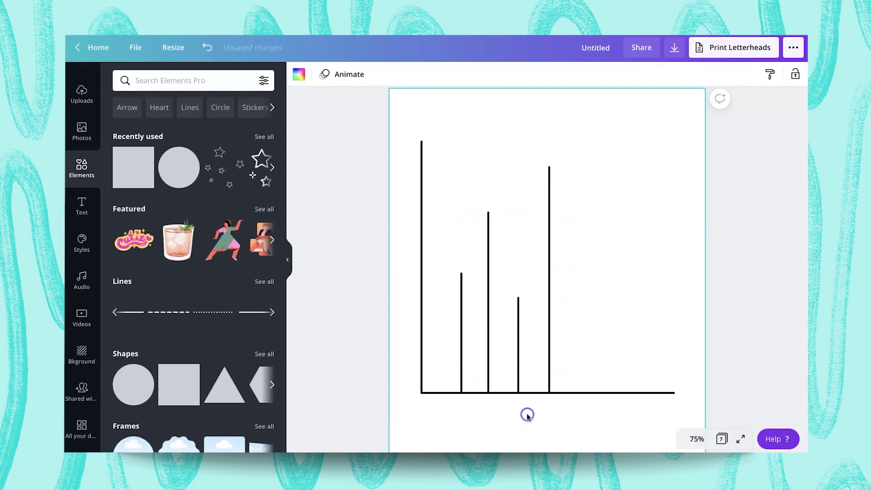
{"action": "left_click", "coordinate": [659, 183]}
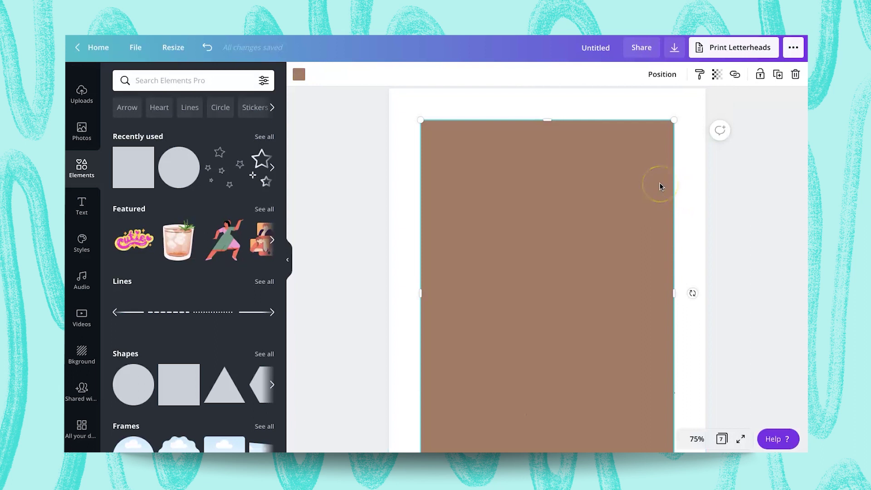
{"action": "left_click_drag", "start_coordinate": [630, 119], "coordinate": [602, 166]}
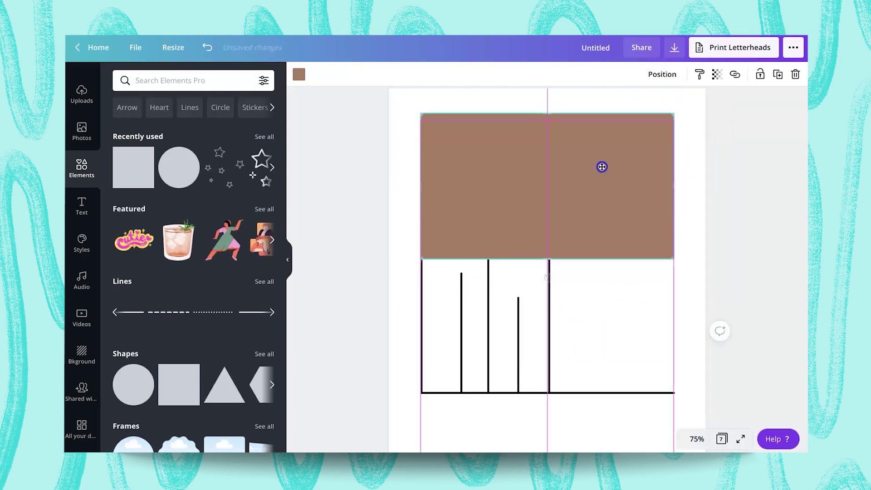
{"action": "left_click_drag", "start_coordinate": [554, 121], "coordinate": [545, 206]}
{"action": "left_click_drag", "start_coordinate": [521, 243], "coordinate": [544, 354]}
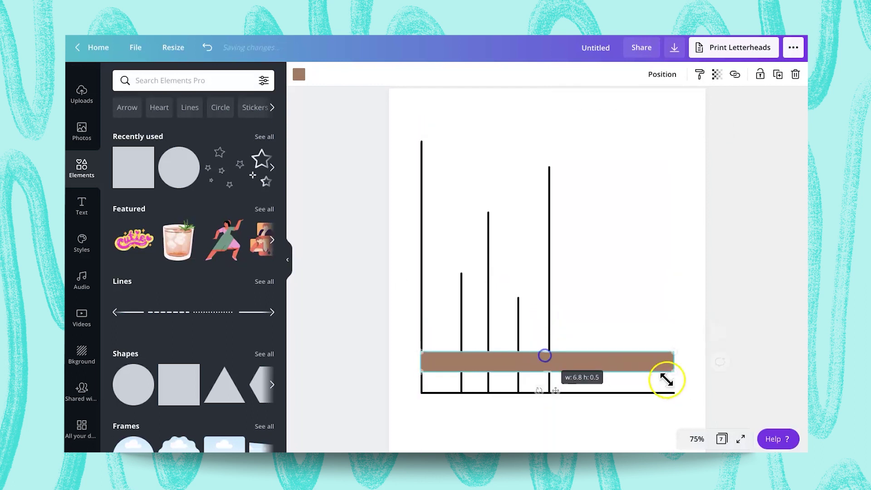
Step: Shorten the brown strip to span the first bars and duplicate it
{"action": "left_click_drag", "start_coordinate": [666, 379], "coordinate": [545, 288]}
{"action": "key", "text": "ctrl+d"}
{"action": "key", "text": "ctrl+d"}
{"action": "left_click", "coordinate": [727, 236]}
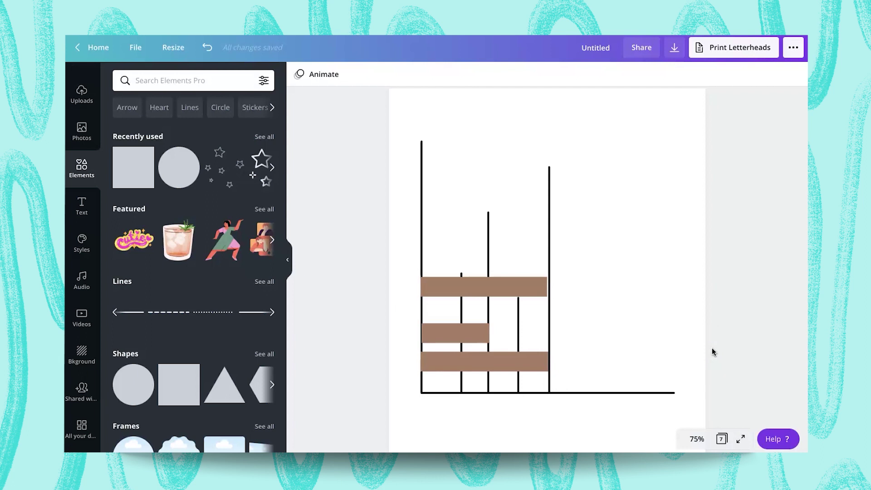
Step: Scroll past pages 2–6 to bring up page 7, the 'Mathematics - Basic Skills Checklist'
{"action": "scroll", "coordinate": [667, 402], "scroll_direction": "down", "scroll_amount": 3}
{"action": "scroll", "coordinate": [629, 294], "scroll_direction": "down", "scroll_amount": 20}
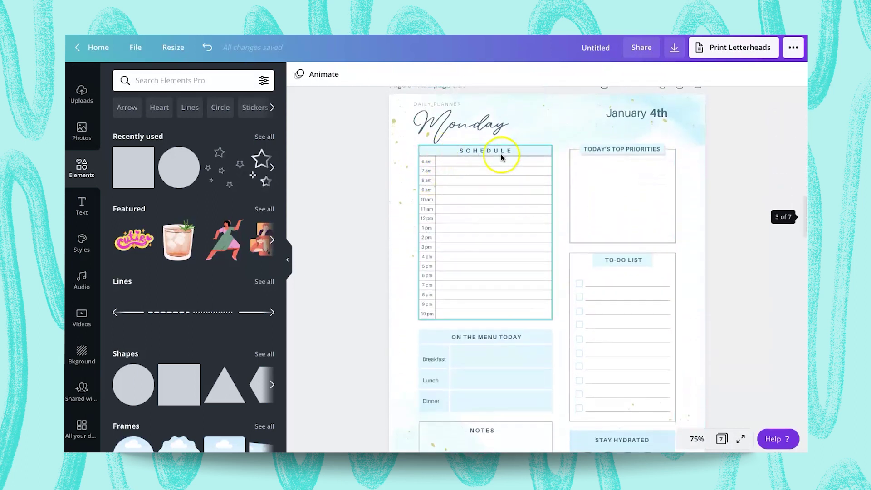
{"action": "scroll", "coordinate": [523, 155], "scroll_direction": "down", "scroll_amount": 10}
{"action": "scroll", "coordinate": [524, 154], "scroll_direction": "down", "scroll_amount": 15}
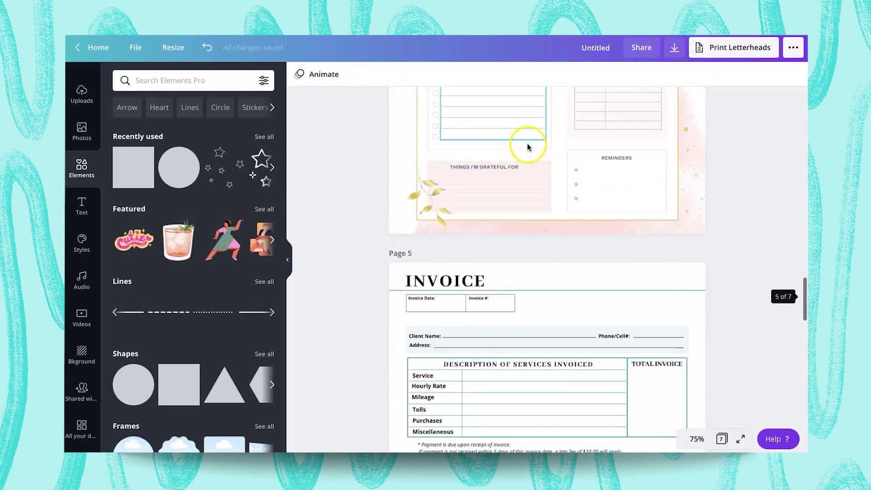
{"action": "scroll", "coordinate": [505, 336], "scroll_direction": "down", "scroll_amount": 5}
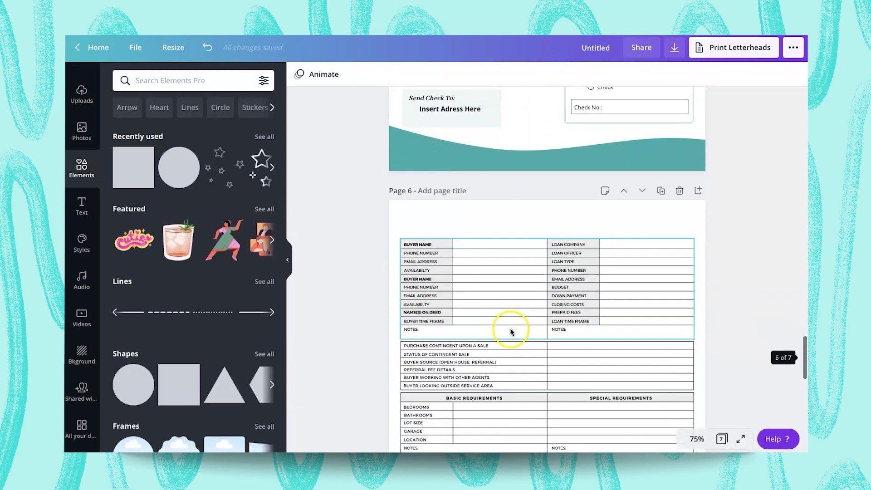
{"action": "scroll", "coordinate": [496, 309], "scroll_direction": "down", "scroll_amount": 3}
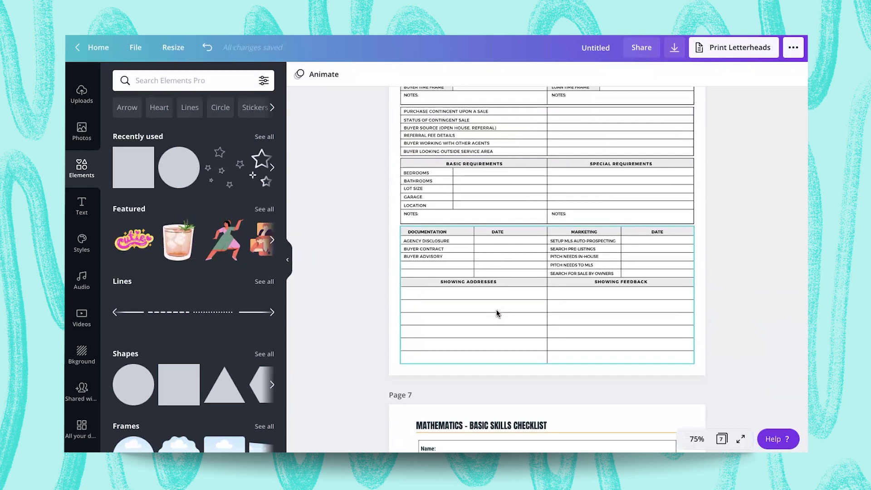
{"action": "left_click", "coordinate": [562, 282]}
{"action": "scroll", "coordinate": [562, 282], "scroll_direction": "up", "scroll_amount": 1}
{"action": "scroll", "coordinate": [562, 282], "scroll_direction": "down", "scroll_amount": 5}
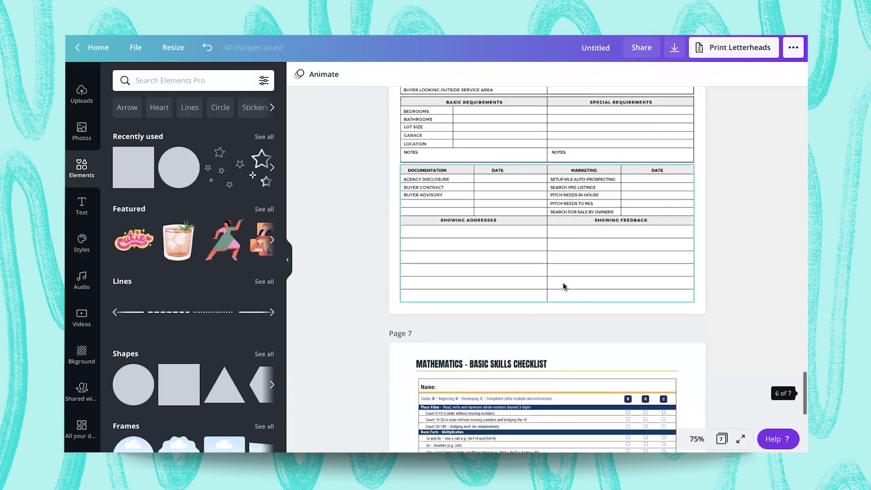
{"action": "scroll", "coordinate": [562, 282], "scroll_direction": "down", "scroll_amount": 3}
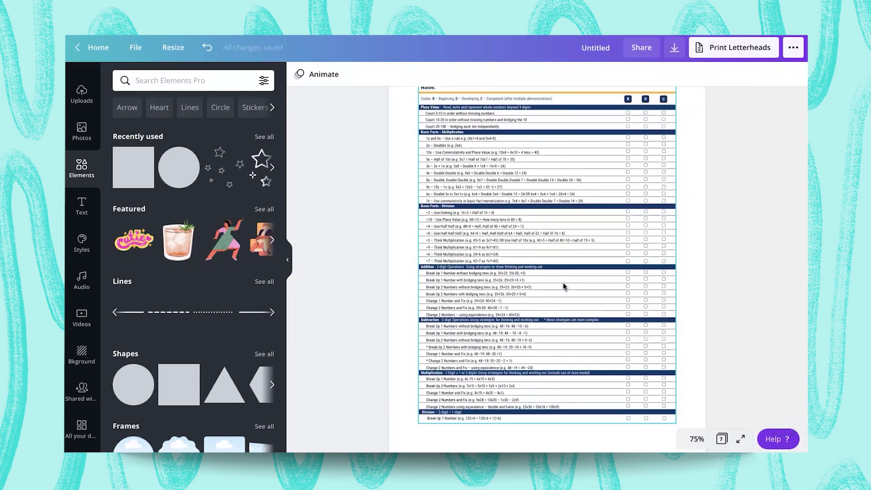
{"action": "left_click", "coordinate": [610, 287]}
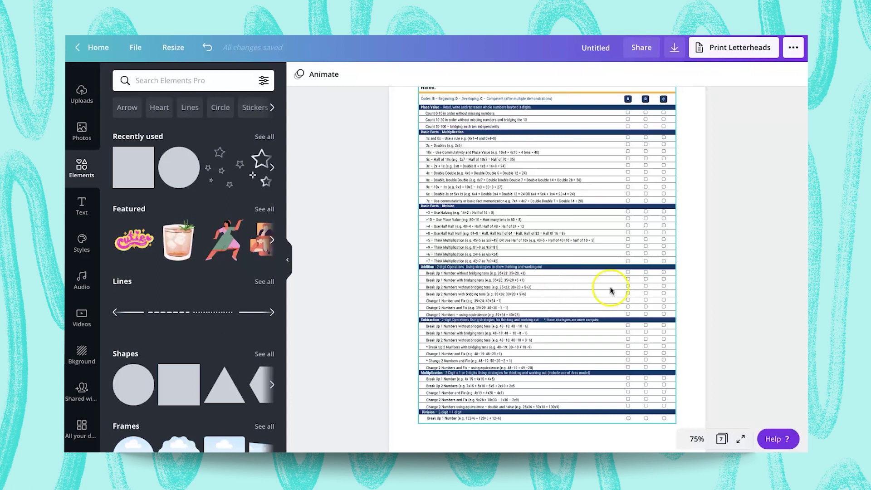